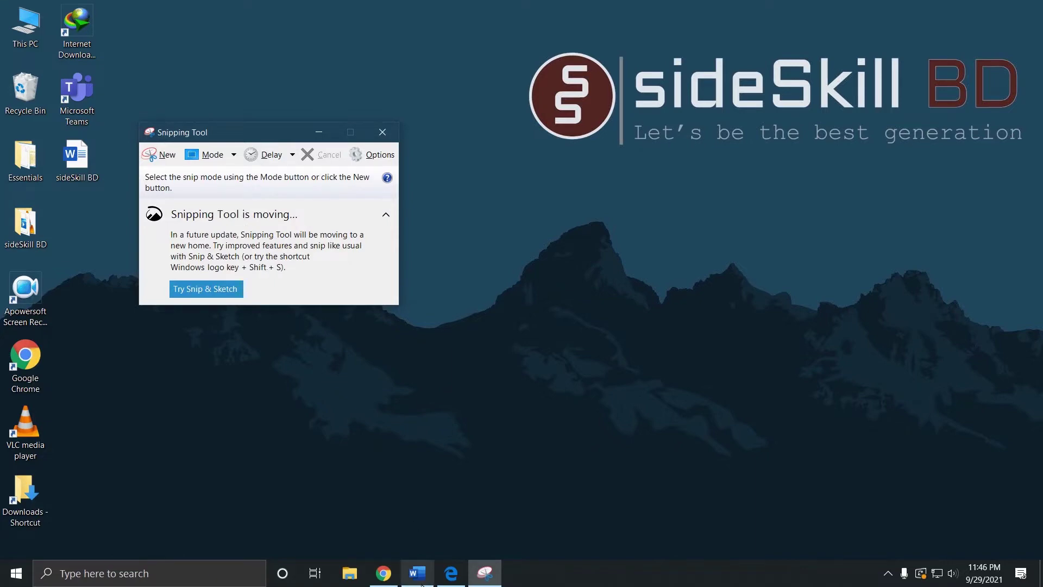
- Bring up the Final Question 310 PDF and snip the Problem Statement 3 heading with its part (a) using Snipping Tool
click(446, 573)
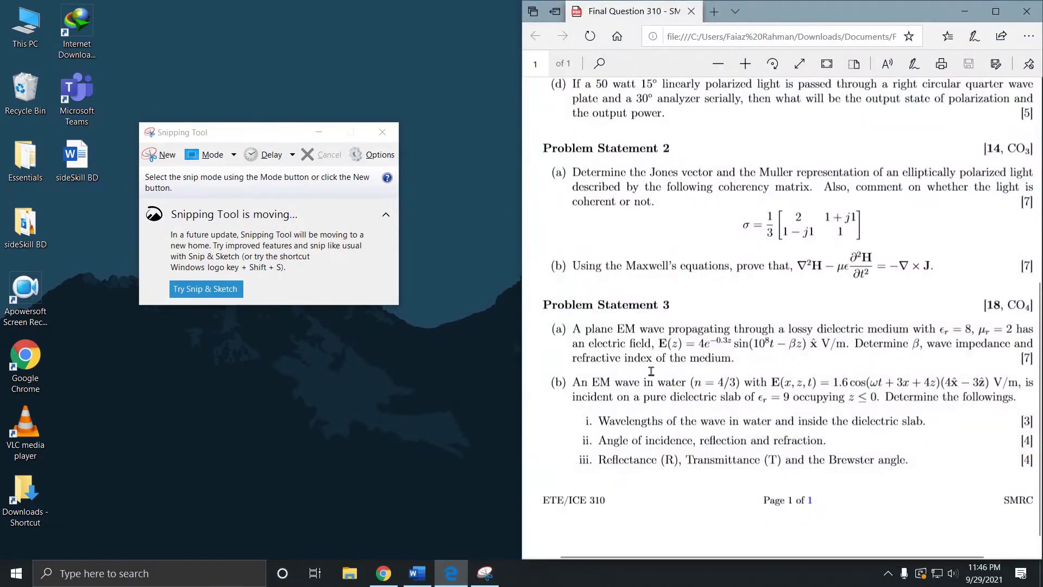
drag(562, 332, 772, 348)
click(755, 304)
click(161, 166)
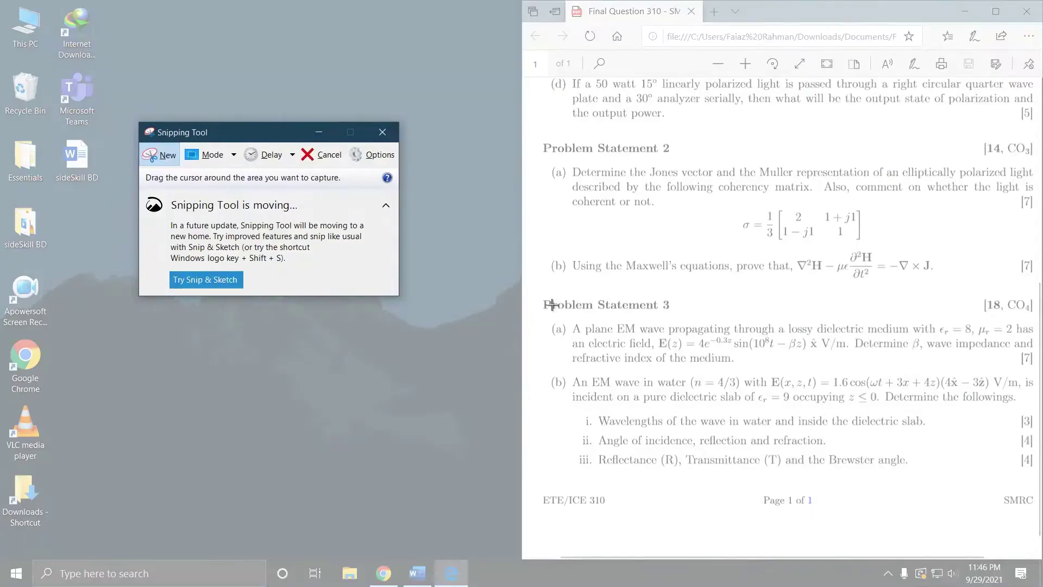
drag(535, 295, 1039, 375)
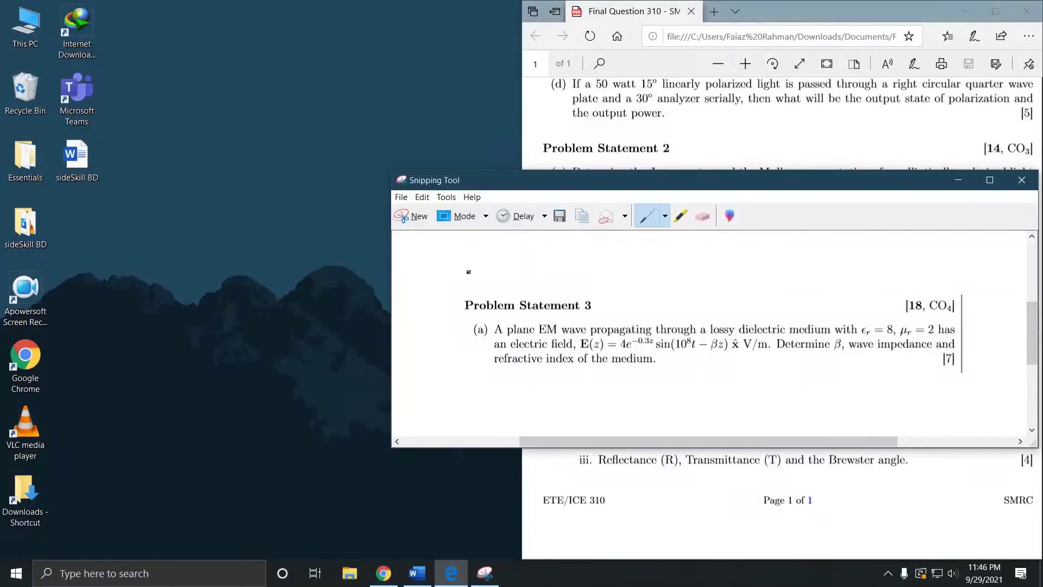
- Save the snip to the Desktop as a PNG file named Capture
click(401, 197)
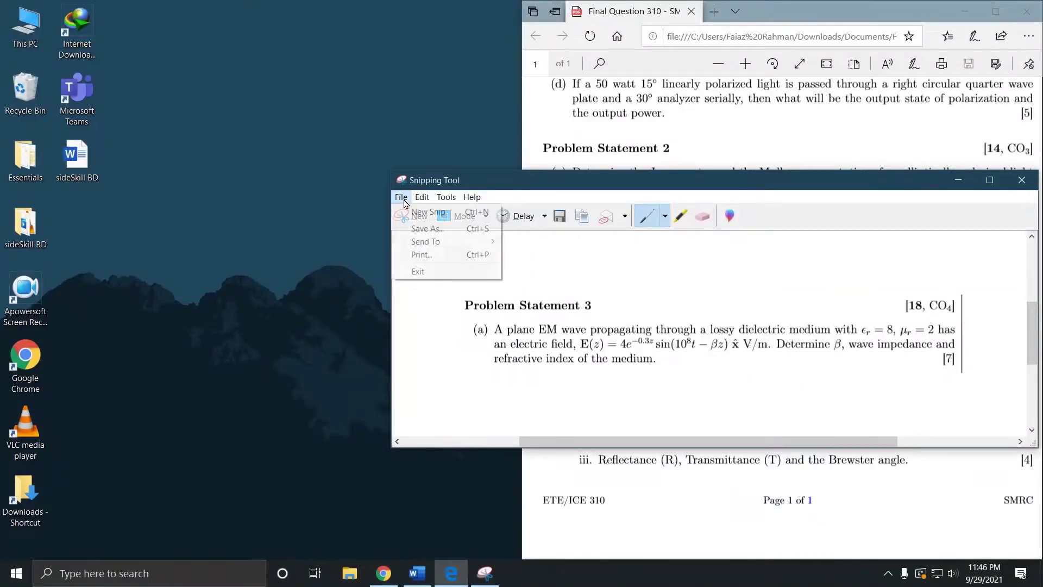
click(440, 229)
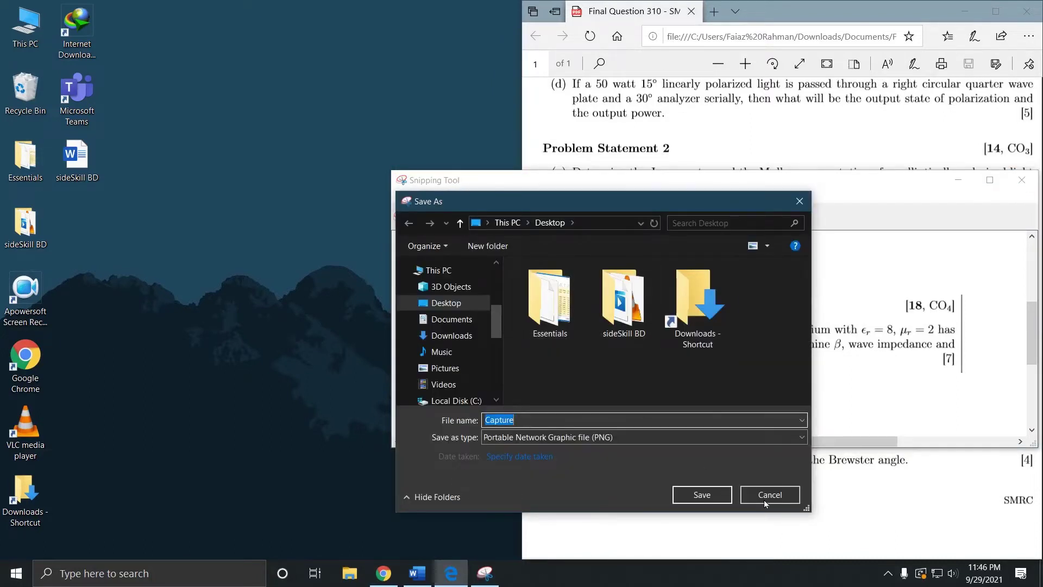
click(719, 495)
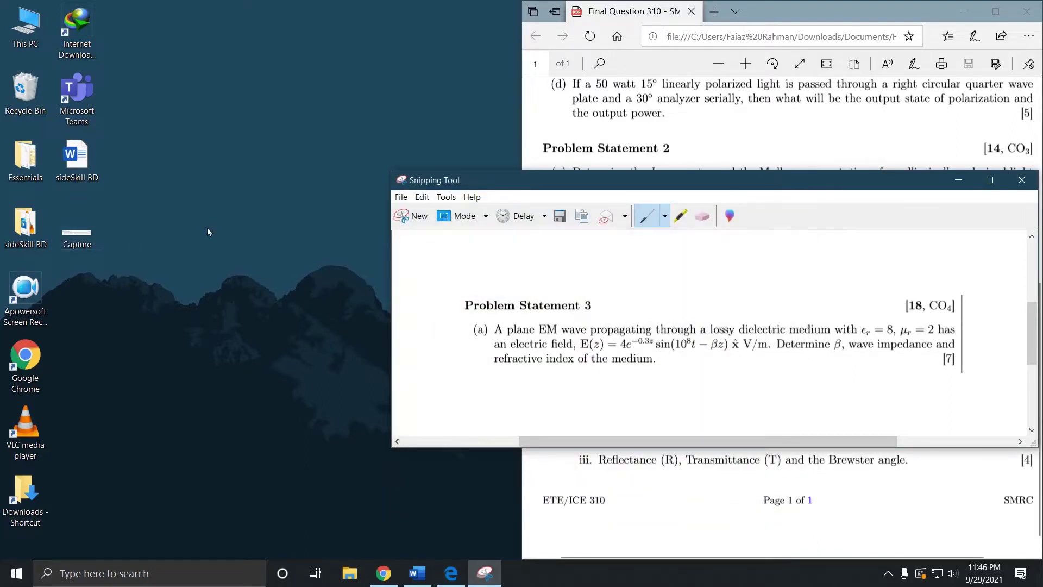
- Switch to Chrome and send the Capture image from the Desktop as an attachment in the open Messenger chat
click(384, 573)
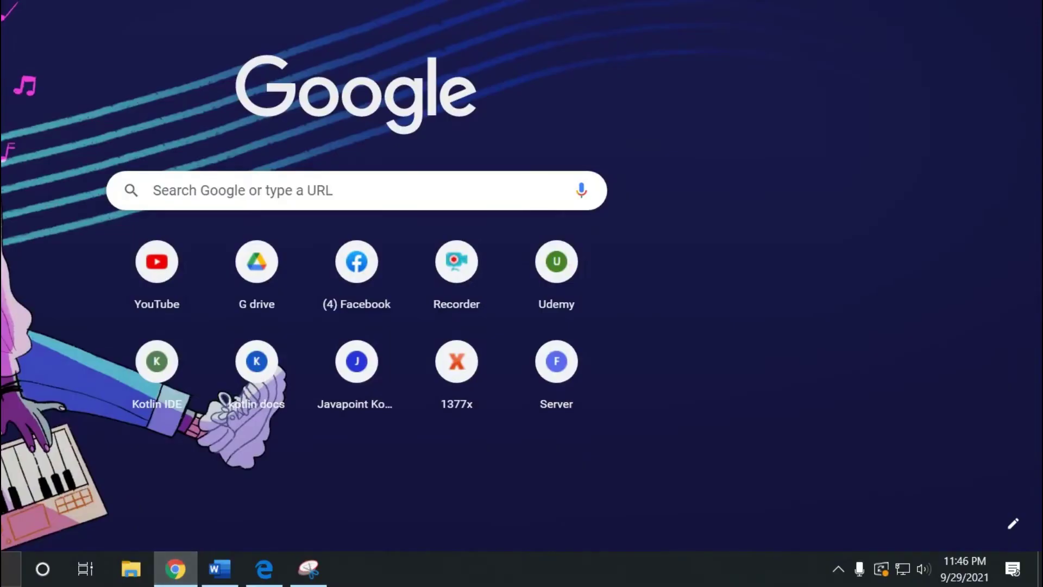
key(ctrl+Tab)
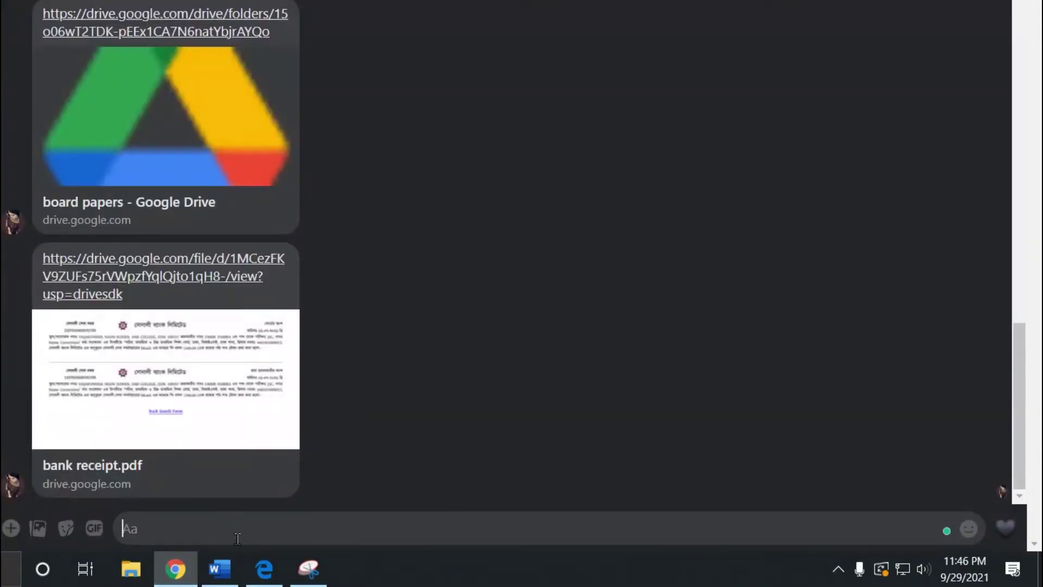
click(12, 529)
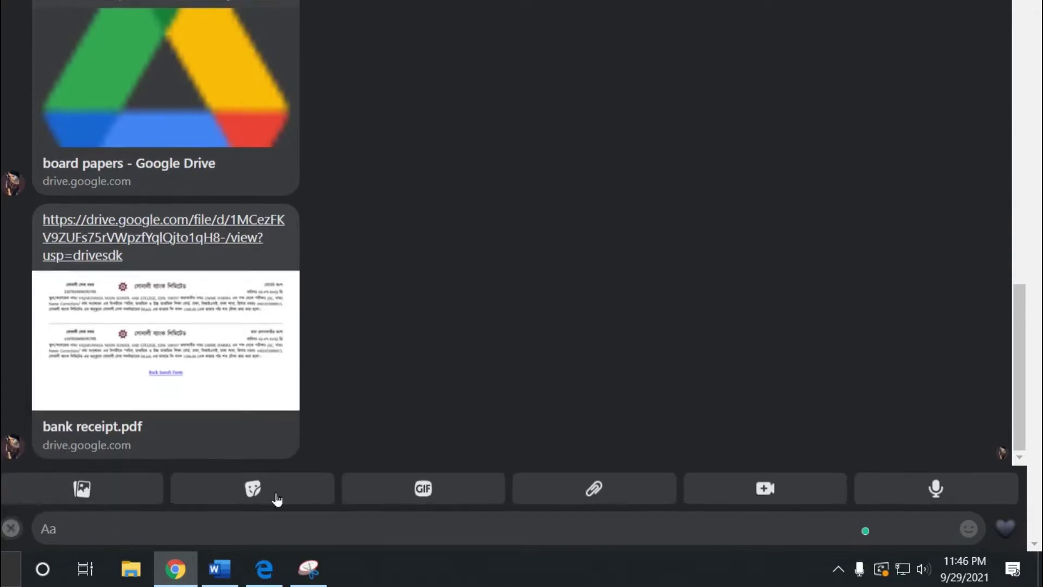
click(562, 479)
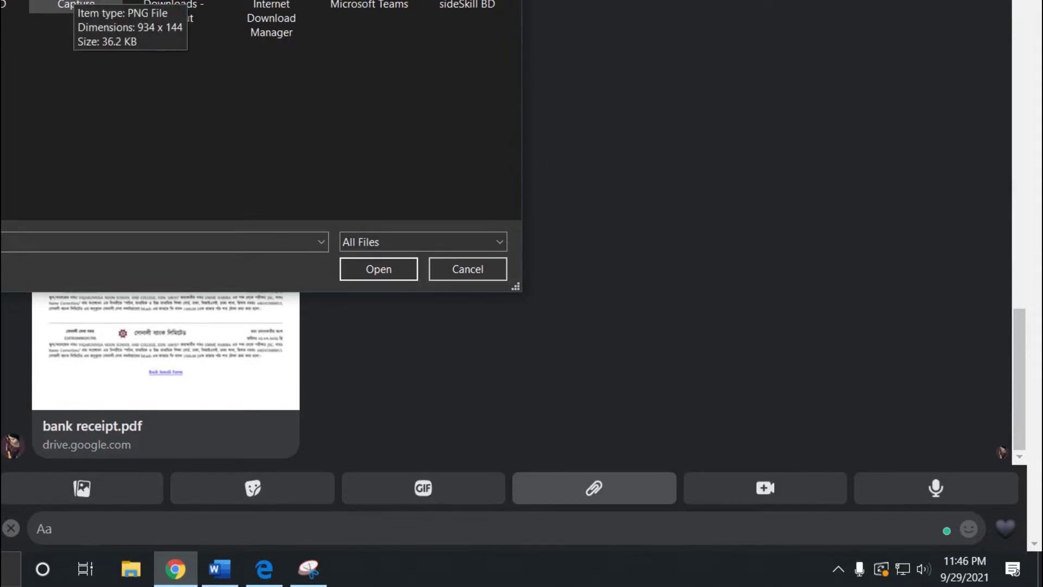
double_click(76, 4)
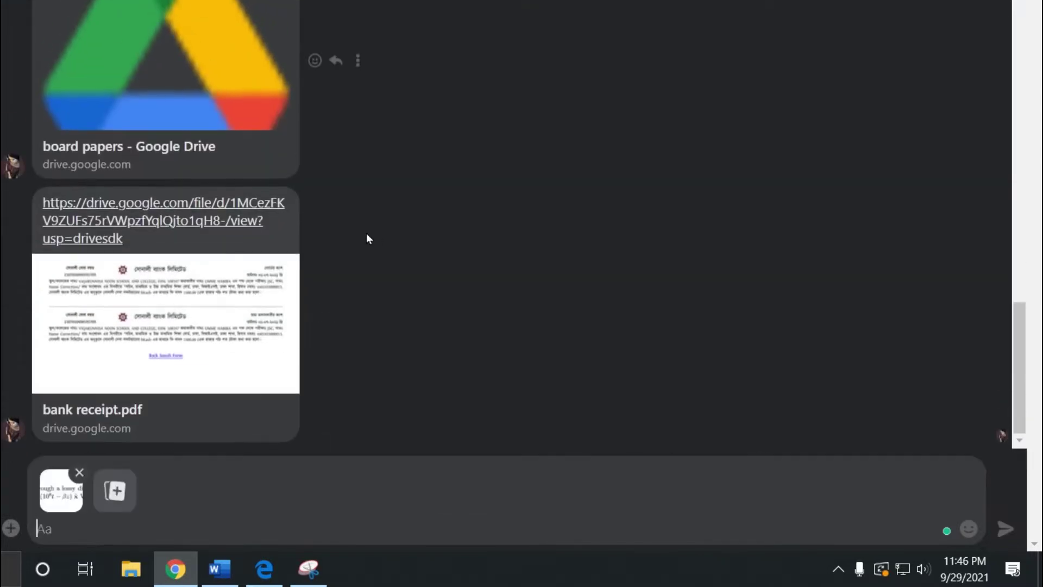
click(1005, 528)
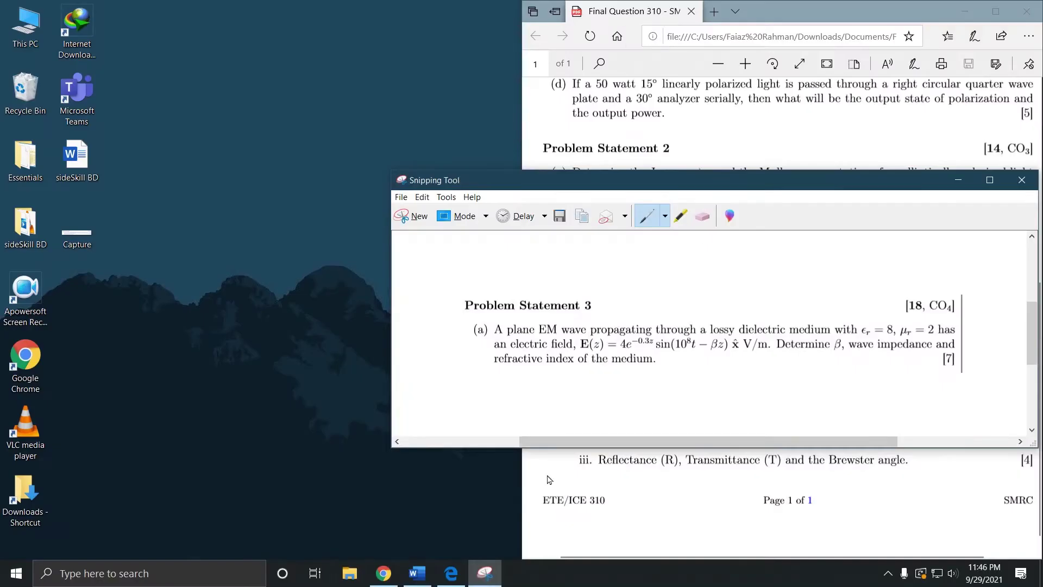
- Copy the snip from Snipping Tool and paste it below the "Snipping Tools Test:" heading in the Word document
click(417, 573)
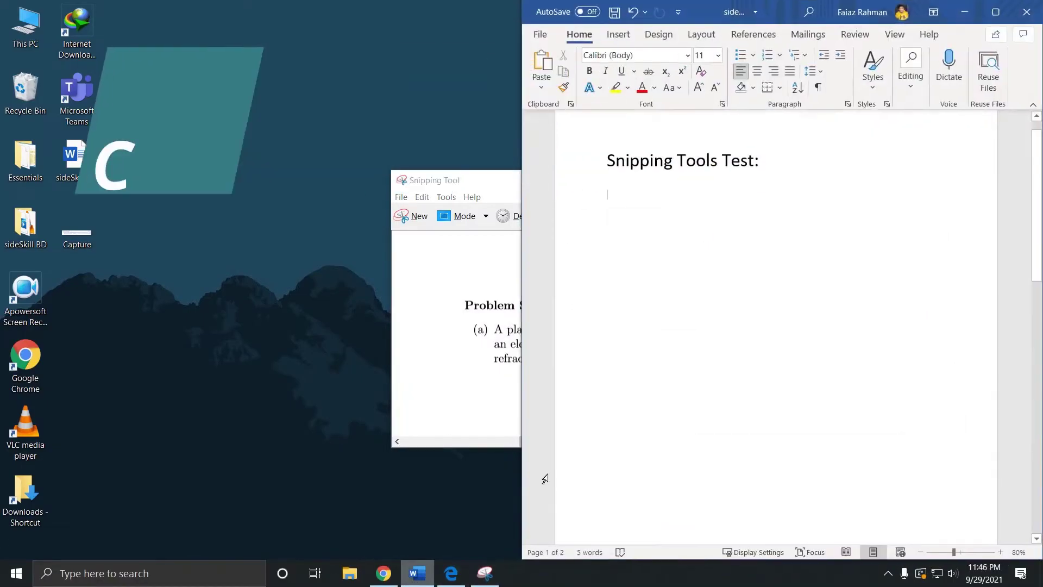
click(474, 308)
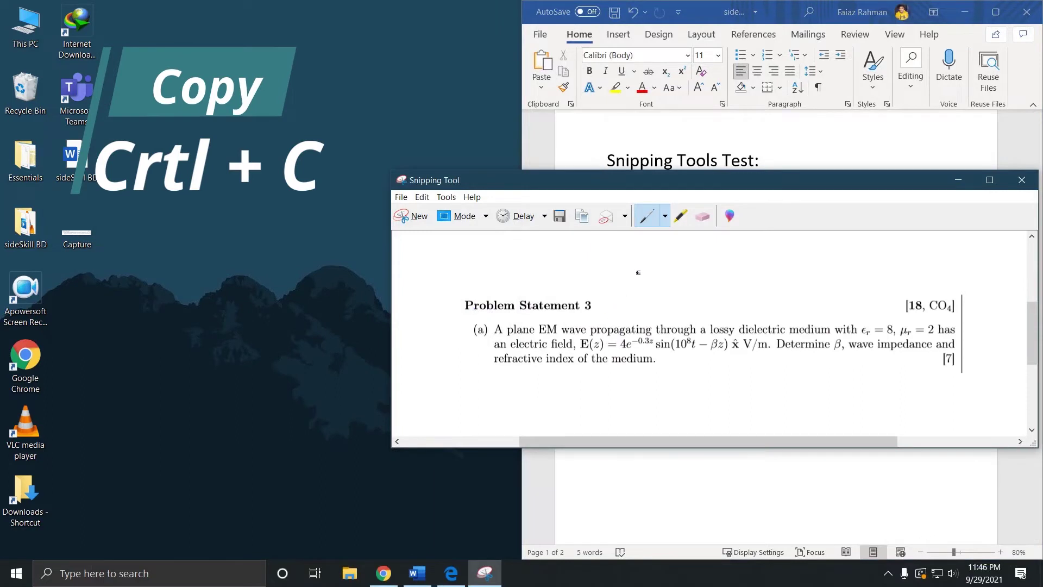
key(alt+Tab)
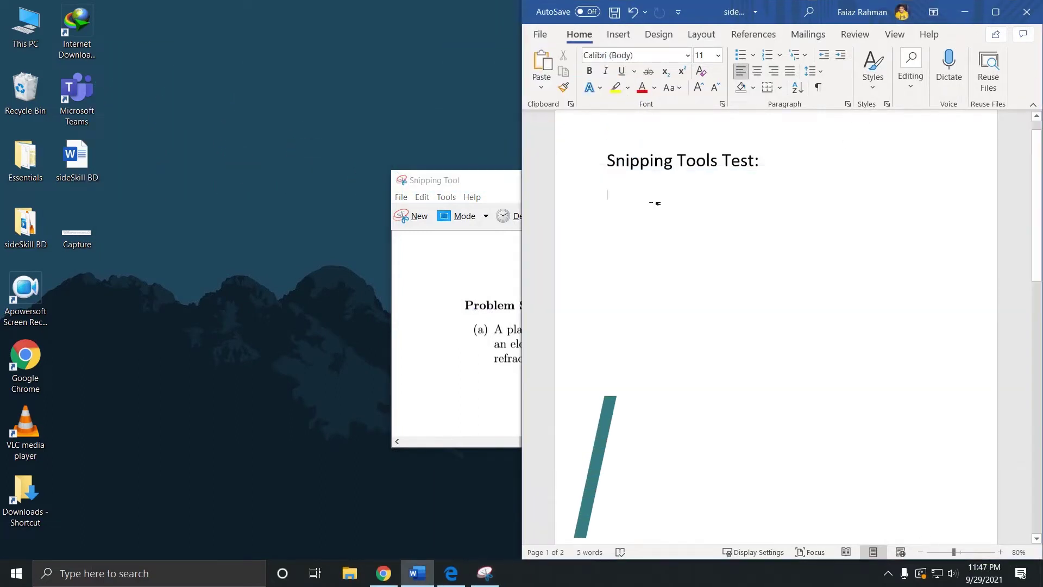
key(ctrl+v)
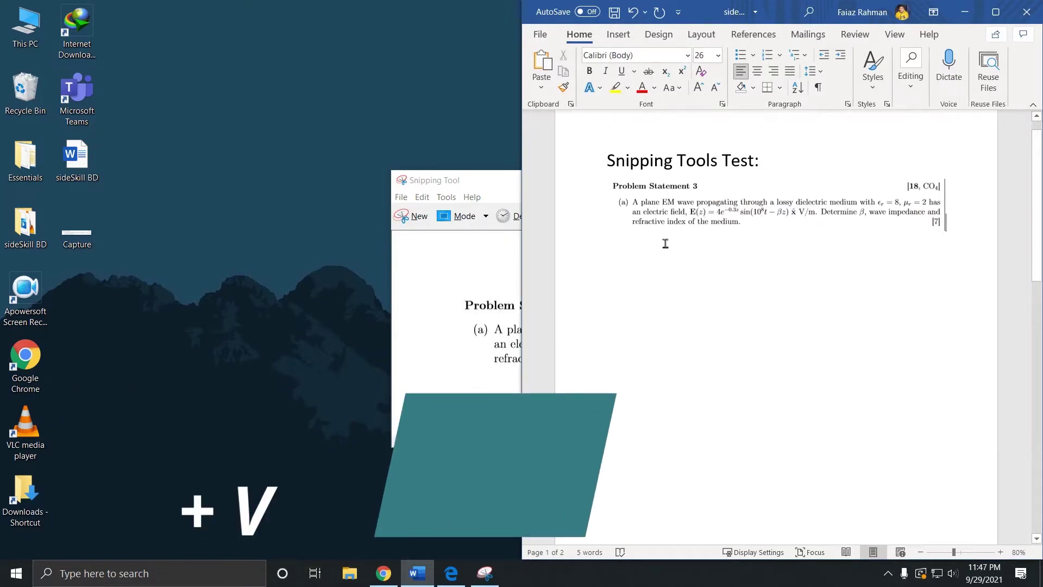
- Move the Snipping Tool window away from the Word document and minimize it
click(473, 179)
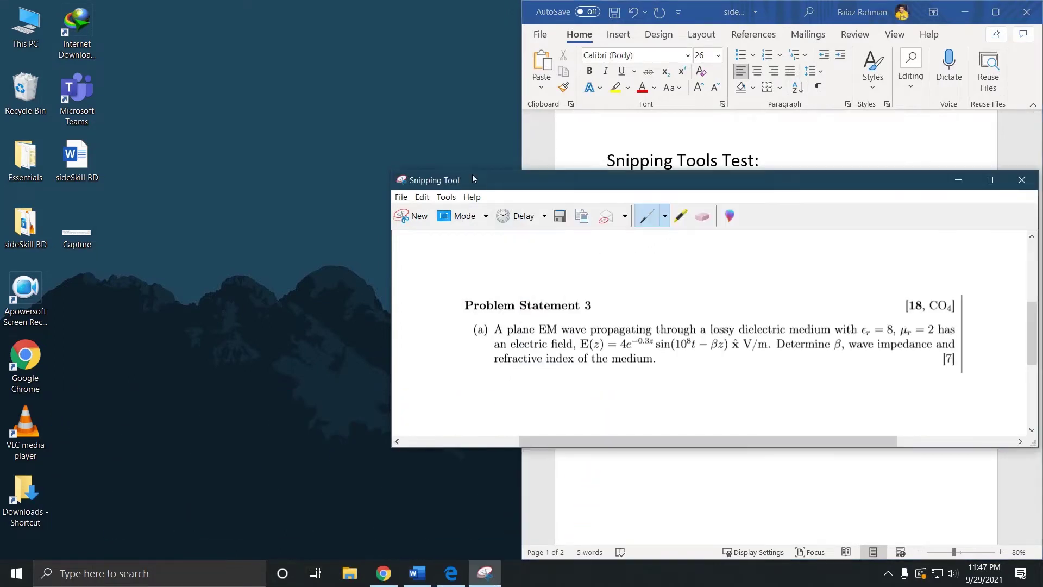
drag(473, 179, 111, 136)
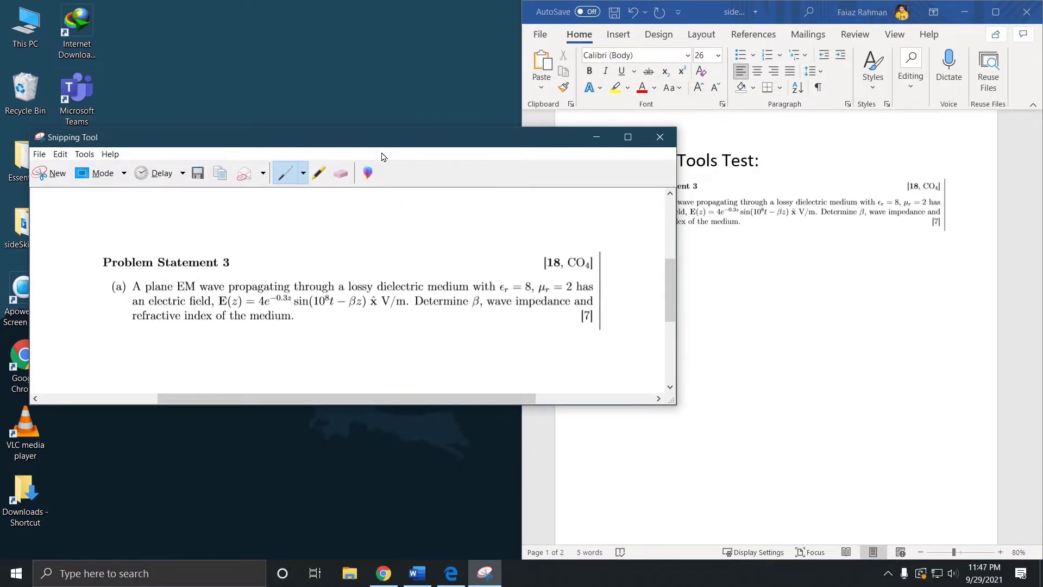
click(595, 139)
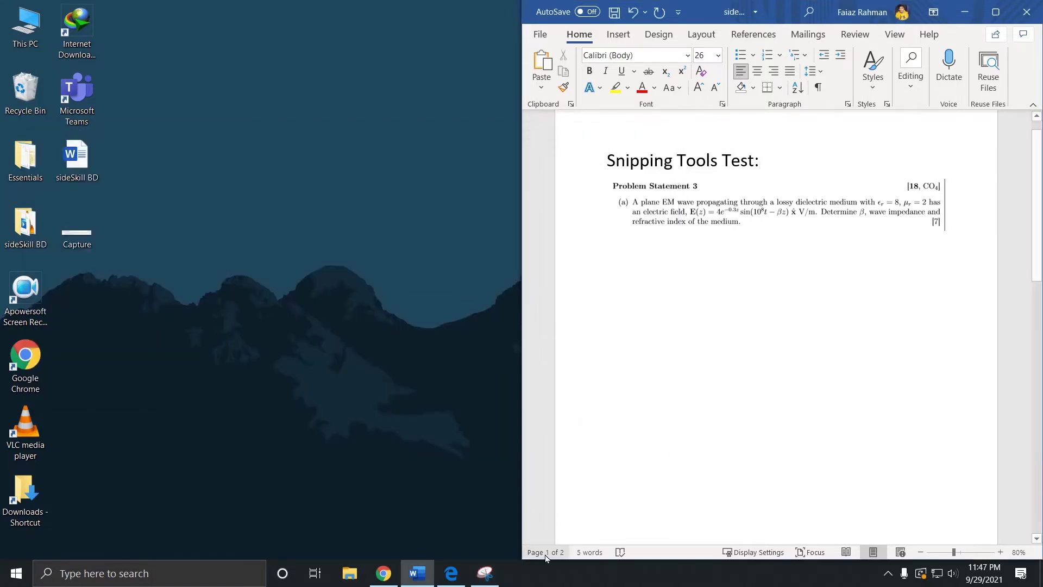
- Restore Snipping Tool, capture a rectangular region across its window and Word with Snip & Sketch, and paste it below the first snip
click(484, 575)
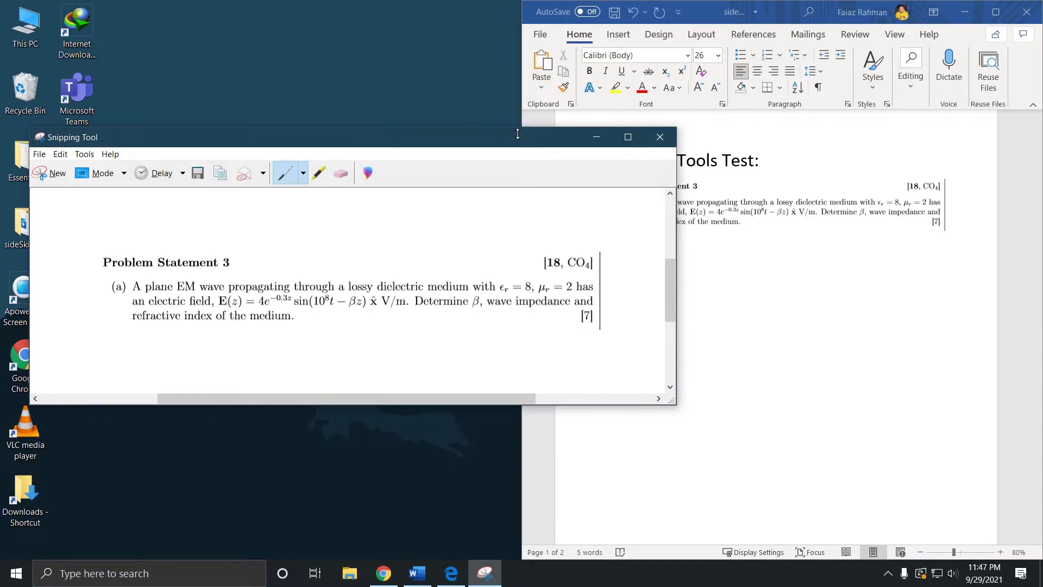
key(super+shift+s)
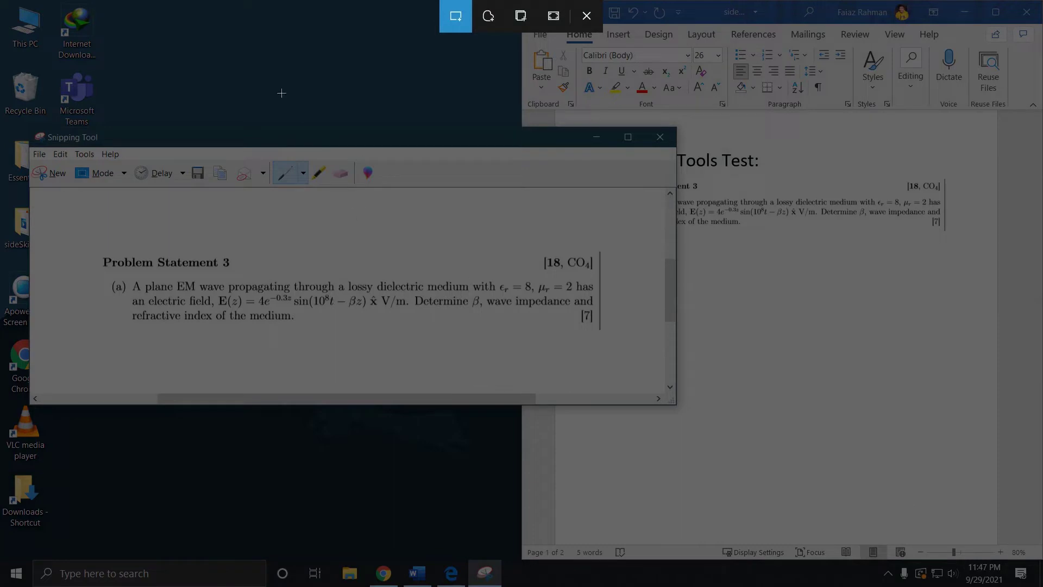
mouse_move(150, 36)
mouse_down()
mouse_move(194, 77)
mouse_move(486, 234)
mouse_move(878, 306)
mouse_move(907, 297)
mouse_up()
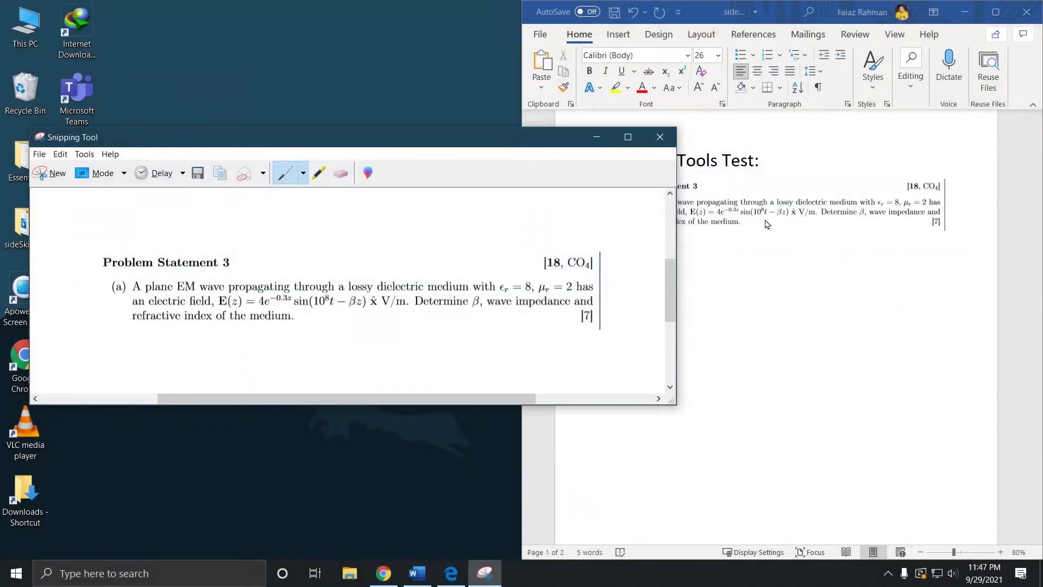
click(768, 319)
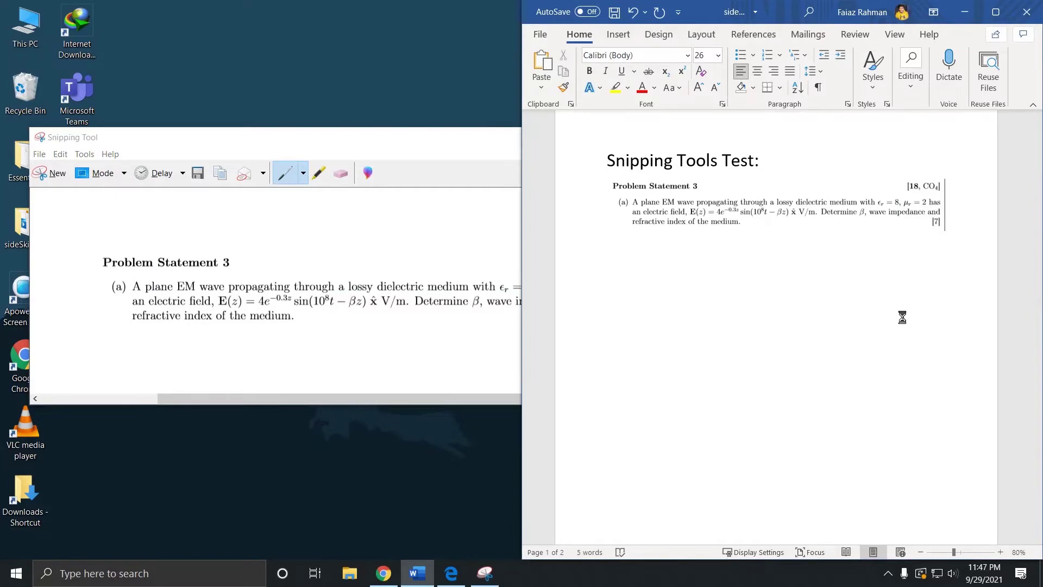
key(ctrl+v)
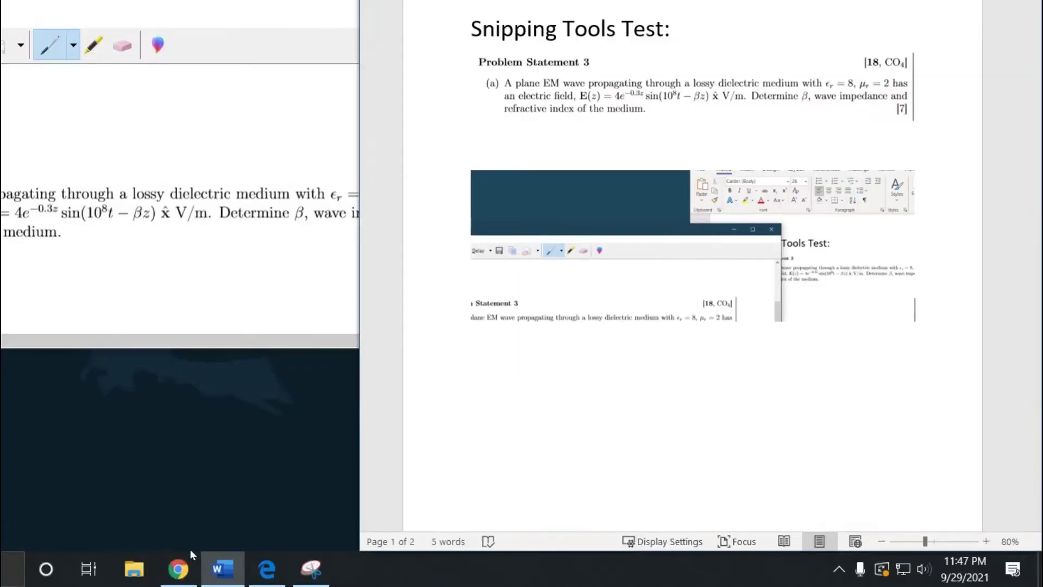
- Switch to Chrome, paste and send the new capture in the Messenger chat, and return to the desktop windows
click(194, 560)
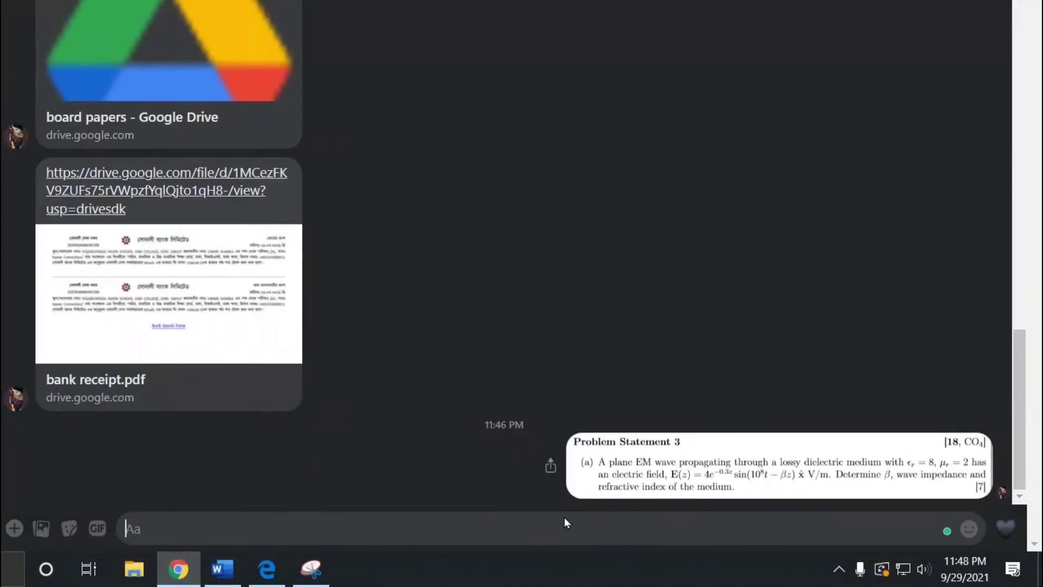
key(ctrl+v)
key(Return)
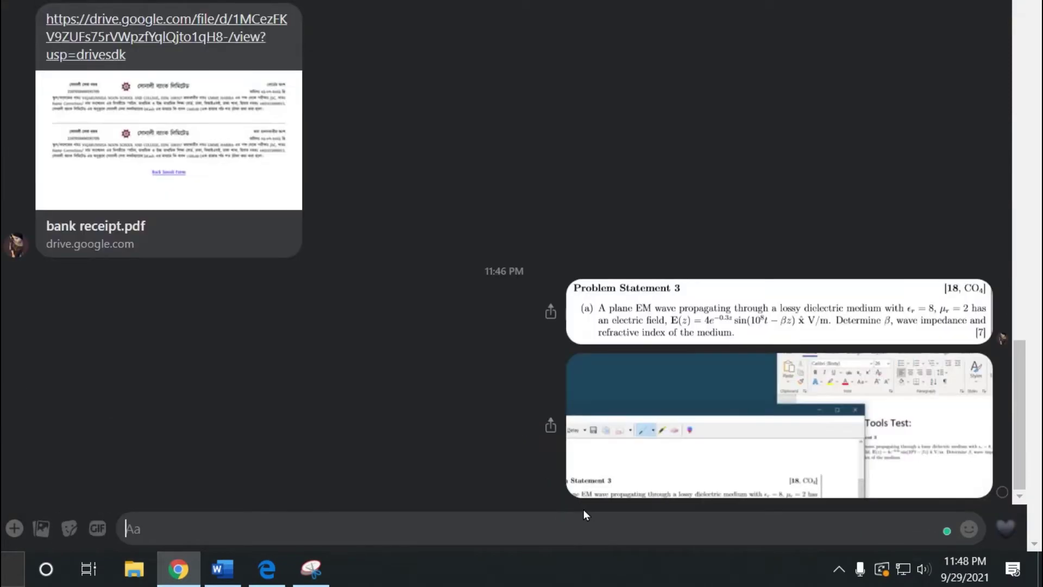
click(178, 569)
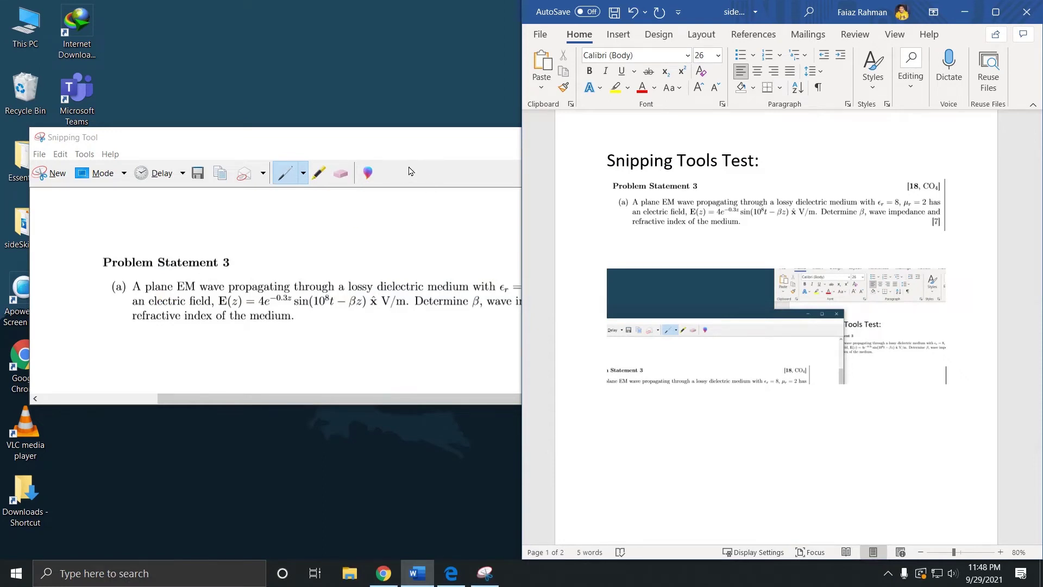
click(438, 143)
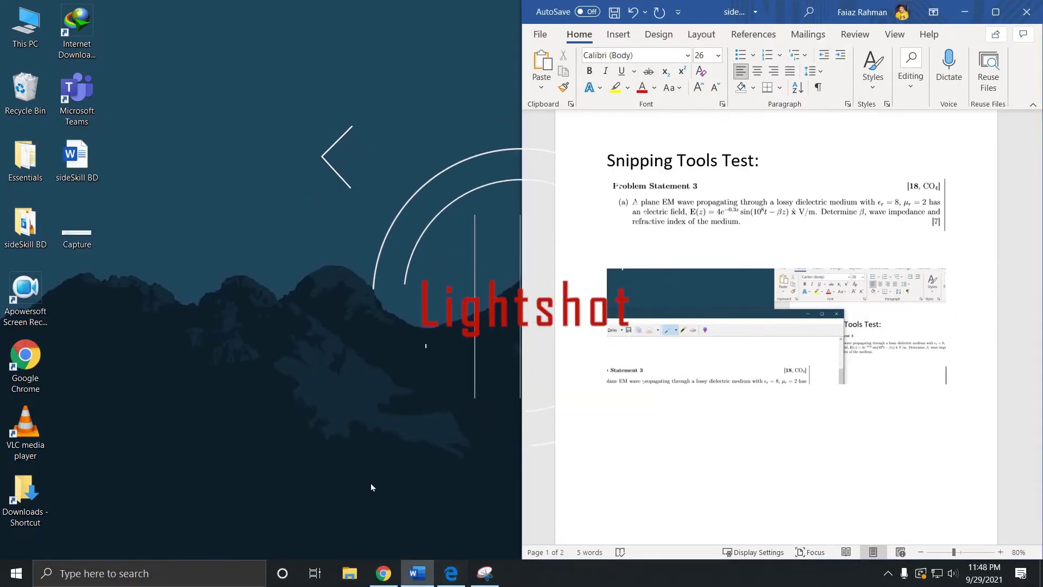
- Switch to Chrome, search Google for lightshot in a new tab, and open the app.prntscr.com Lightshot website
mouse_move(390, 574)
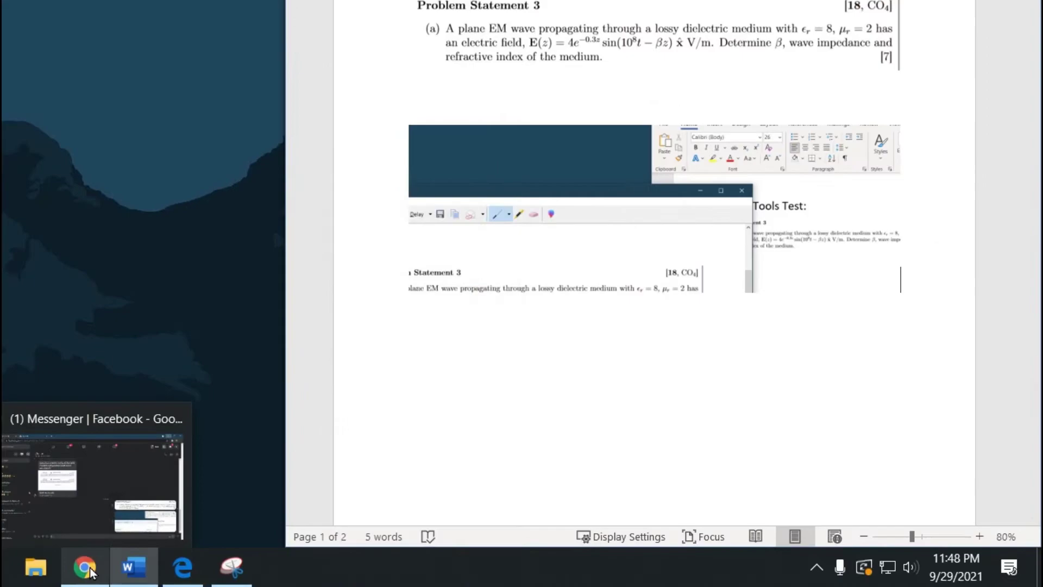
click(88, 570)
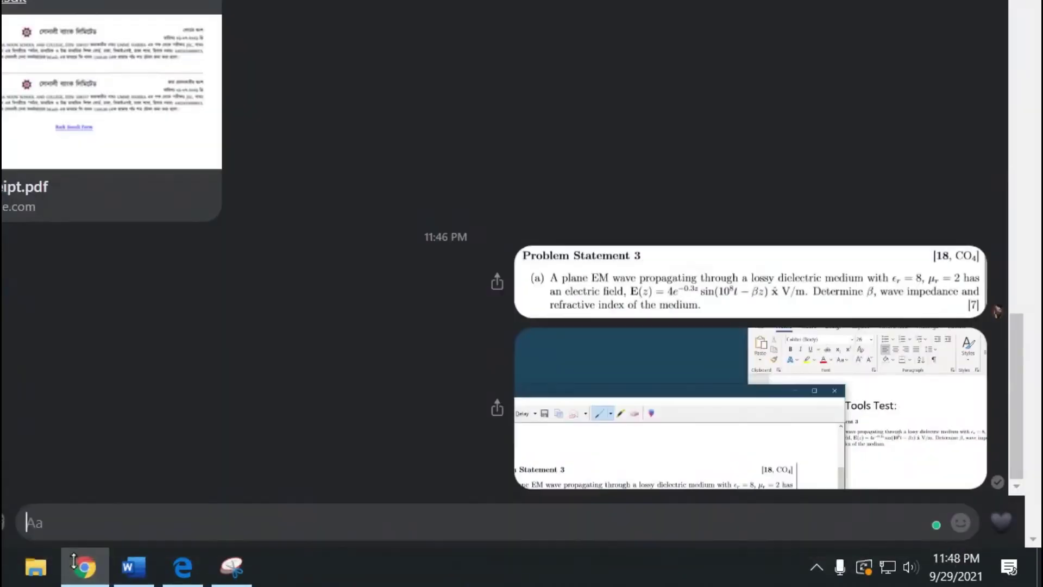
key(ctrl+t)
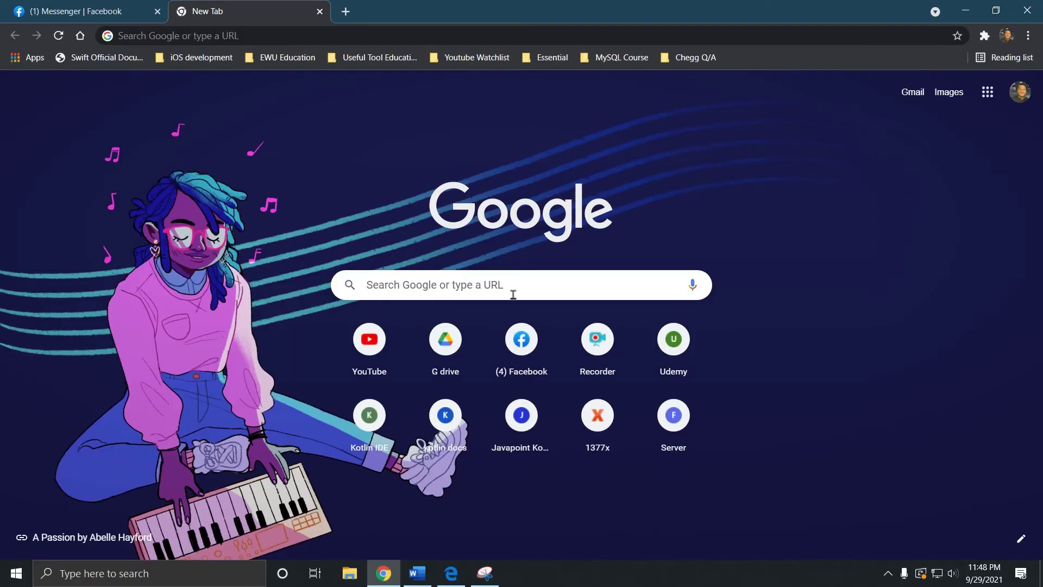
click(514, 294)
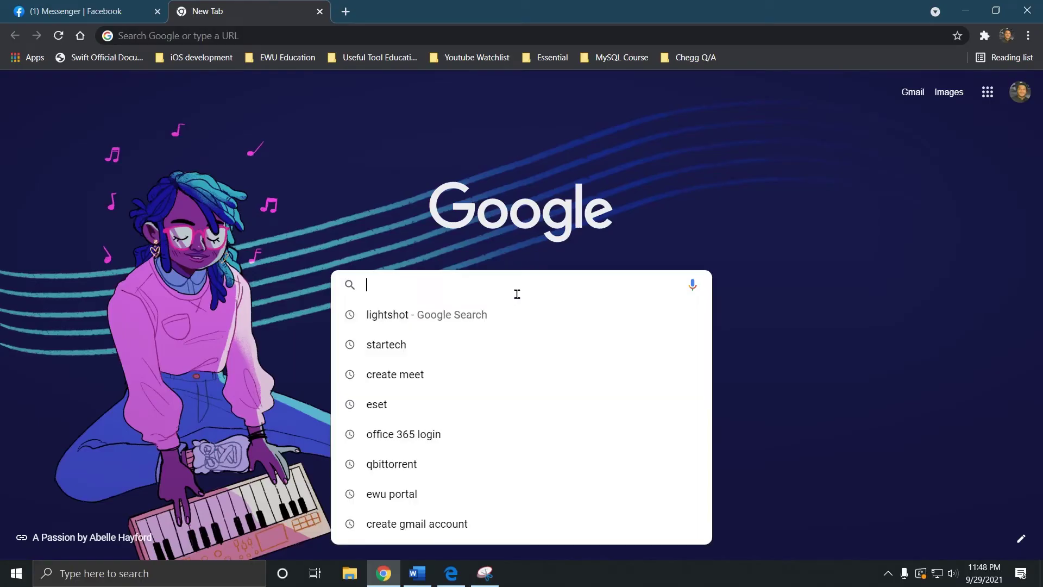
click(455, 321)
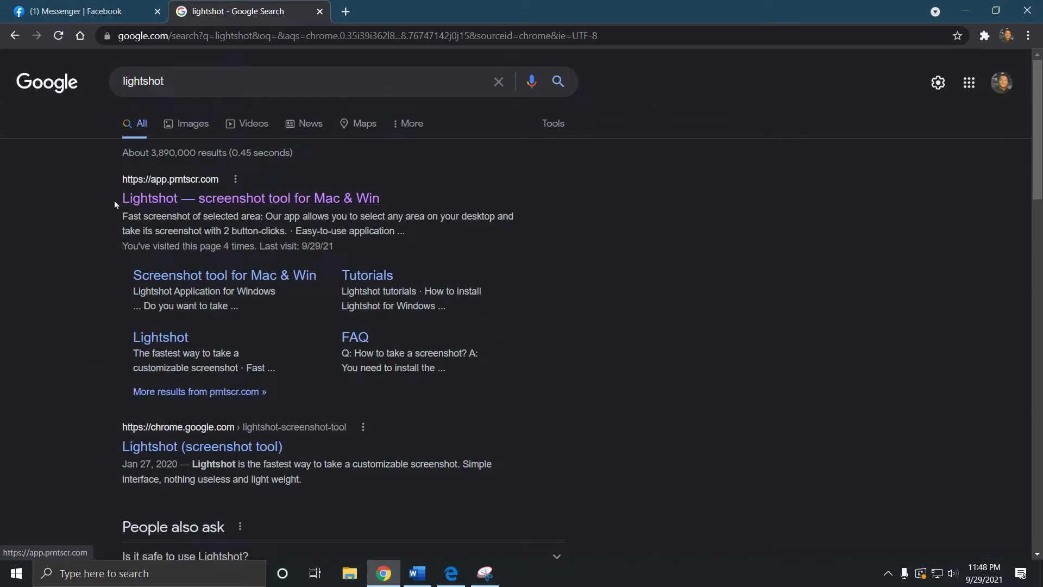
click(194, 203)
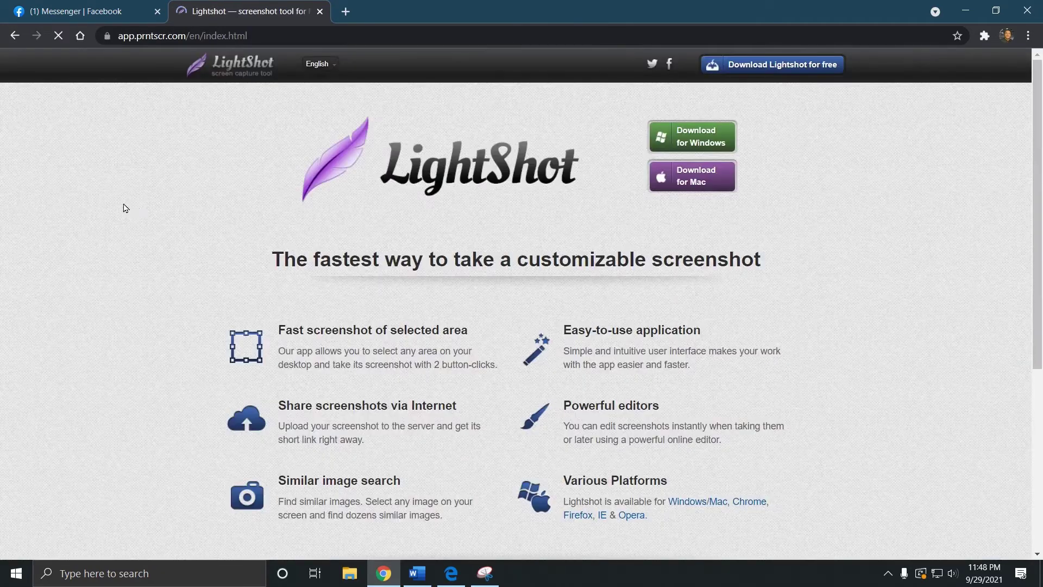
- Request the Windows download of Lightshot, cancel the duplicate download, and minimize the browser
click(696, 140)
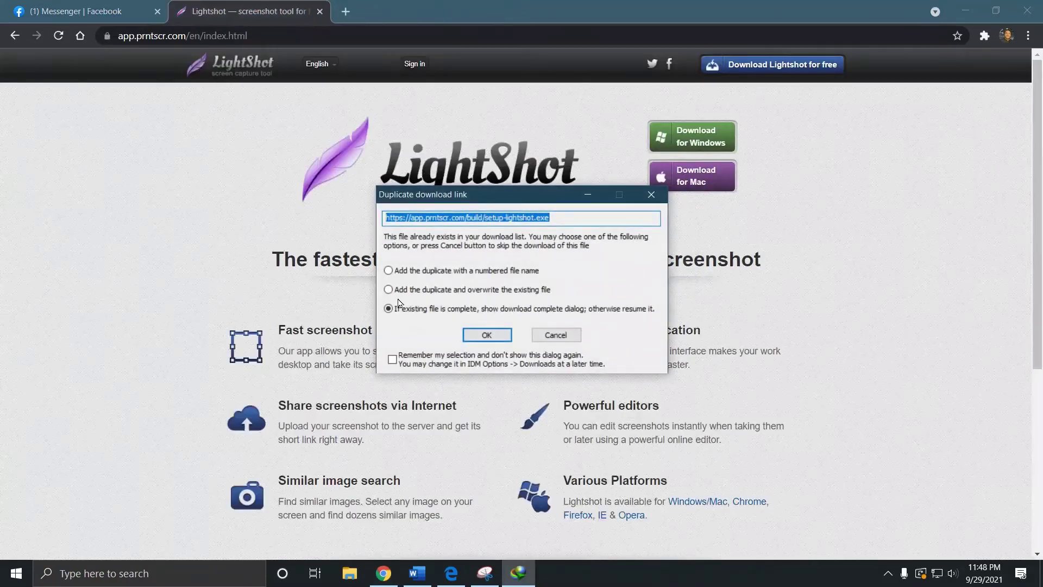
click(552, 335)
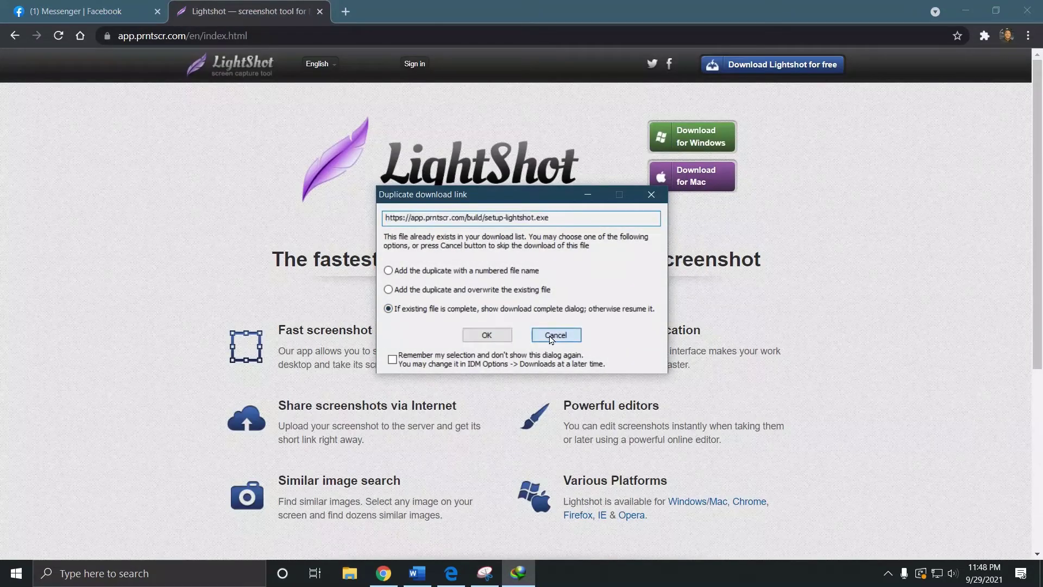
click(965, 11)
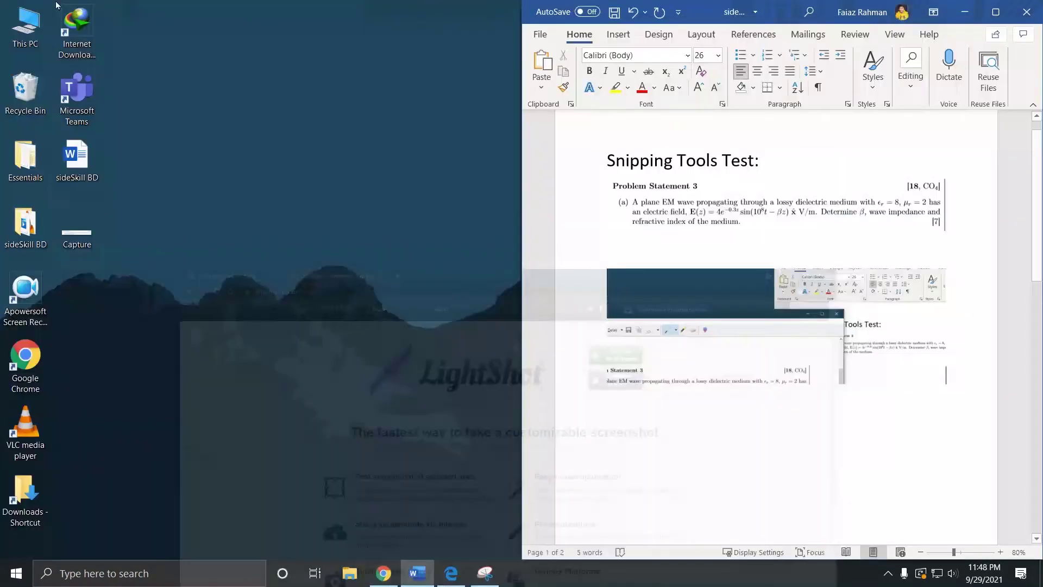
- Open the Programs folder inside Downloads in File Explorer
double_click(22, 16)
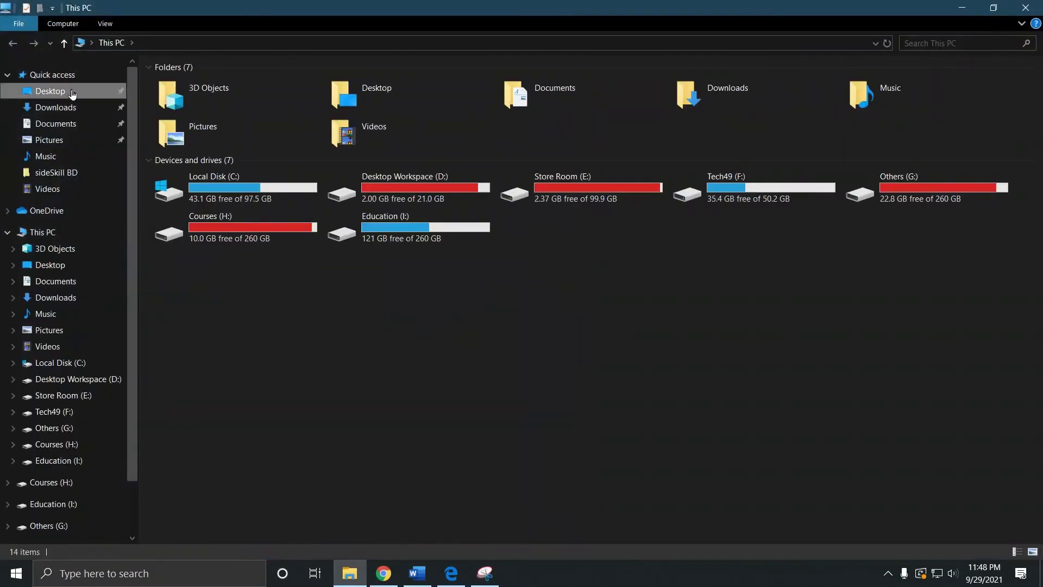
click(69, 91)
click(72, 107)
double_click(814, 180)
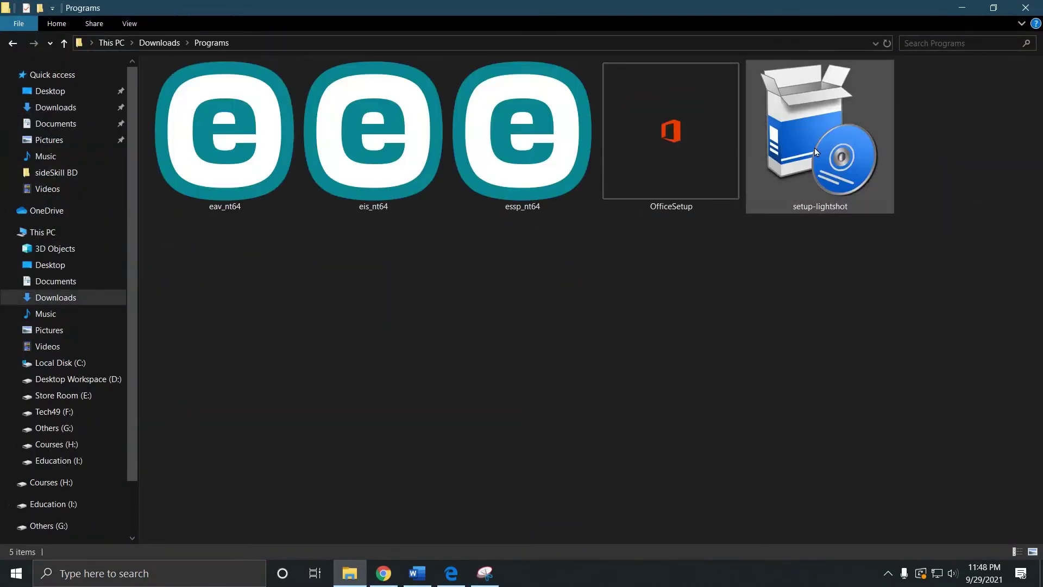
- Run the setup-lightshot installer in English and accept its license agreement
click(809, 135)
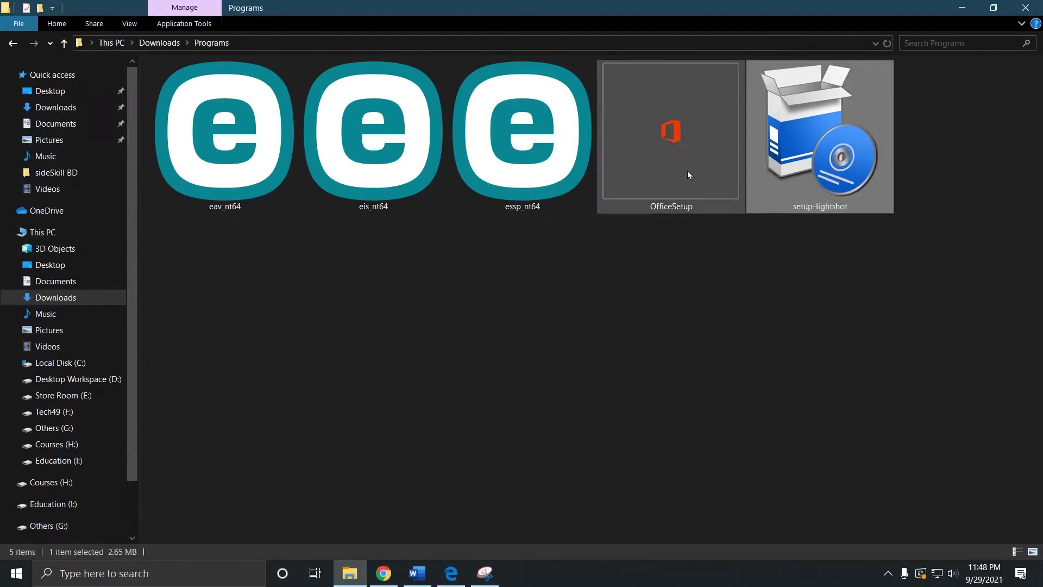
double_click(809, 134)
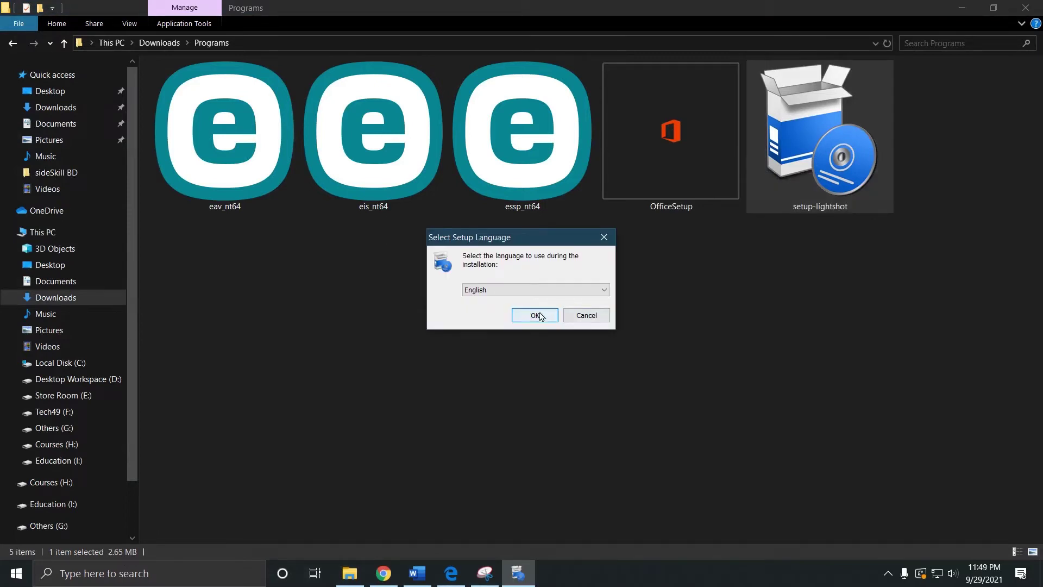
click(535, 316)
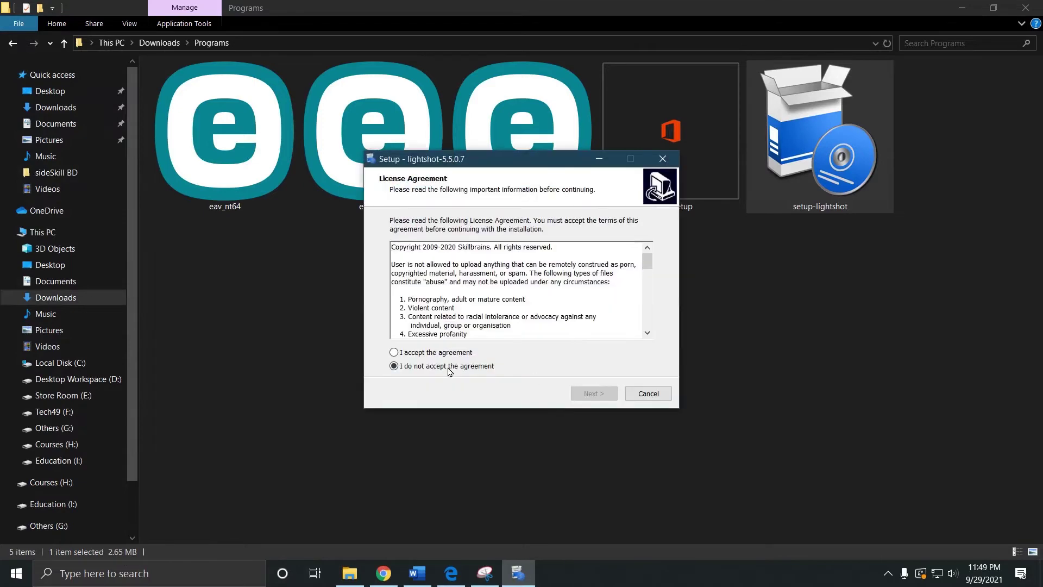
click(451, 353)
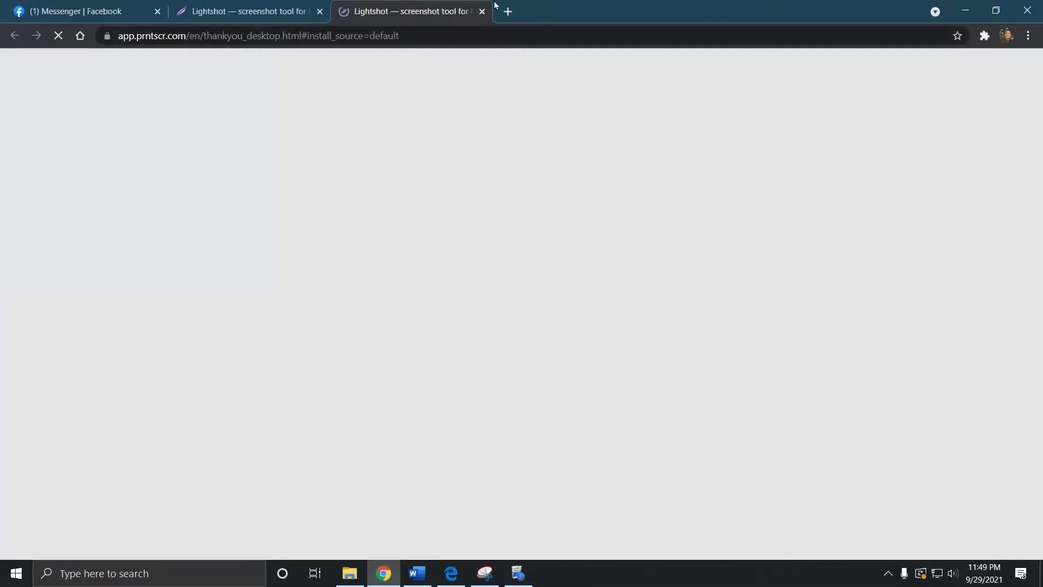
- Close the Lightshot thank-you page, clear the open windows off the desktop, and finish the setup wizard
click(482, 12)
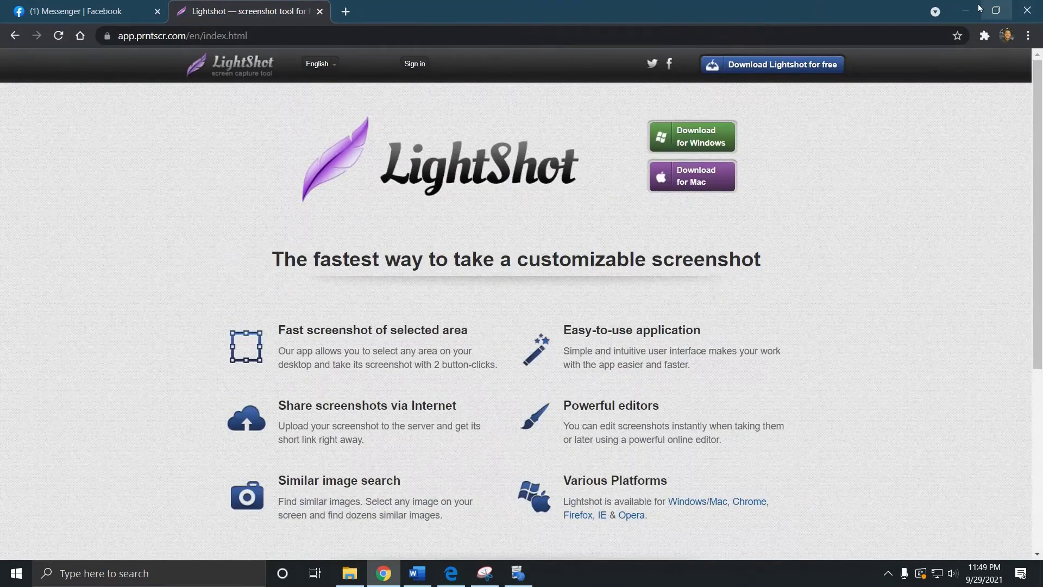
click(1031, 7)
key(Return)
click(963, 8)
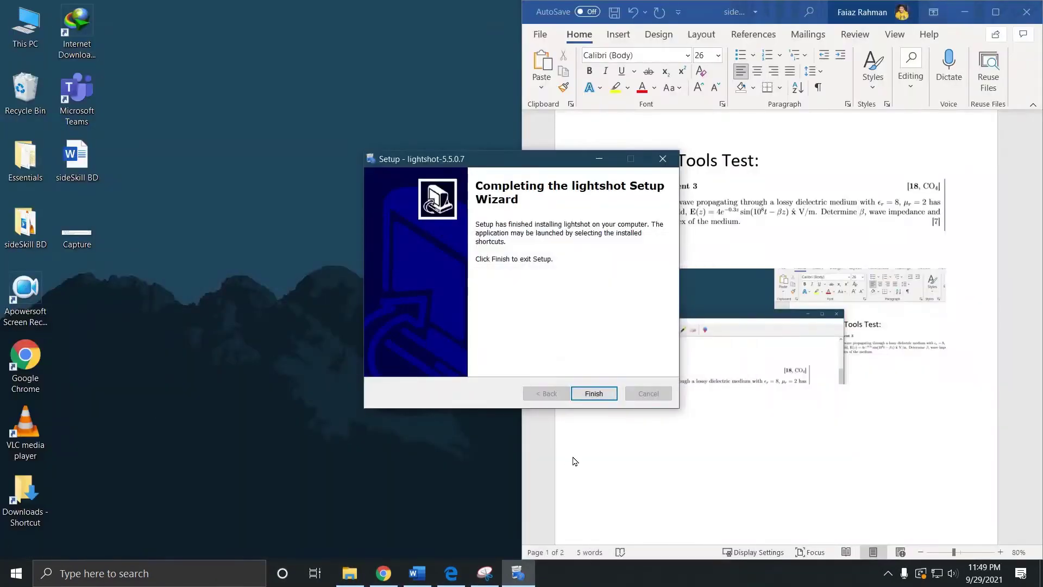
click(592, 394)
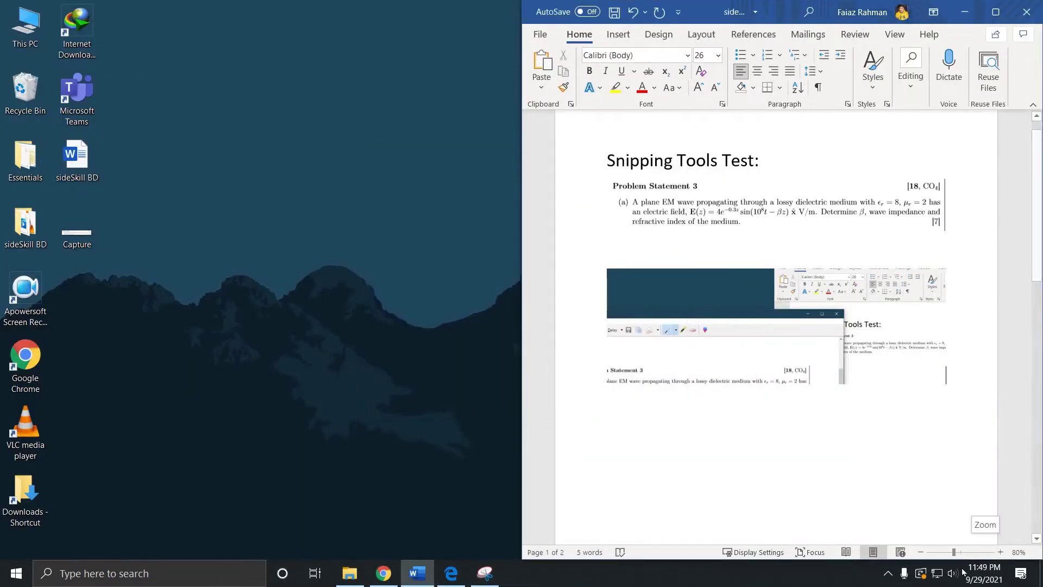
- Open the hotkey options of Lightshot from its icon among the hidden background apps
click(888, 573)
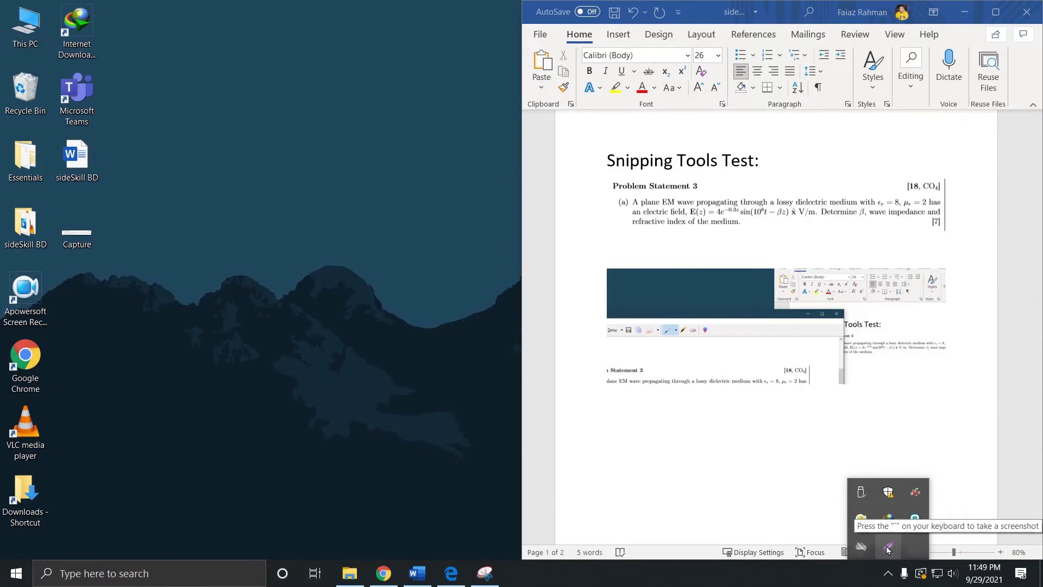
right_click(887, 549)
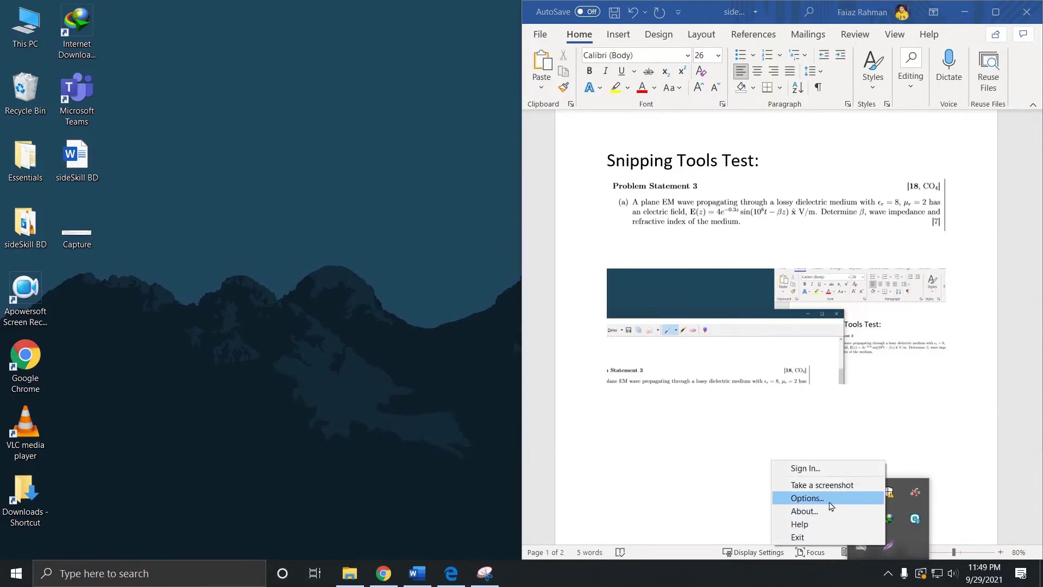
click(808, 500)
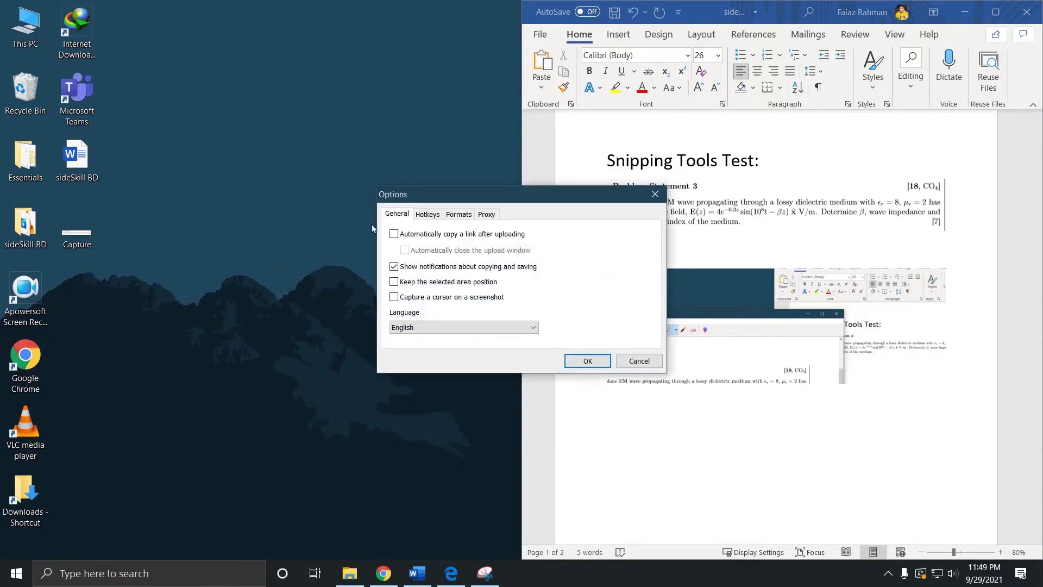
click(428, 215)
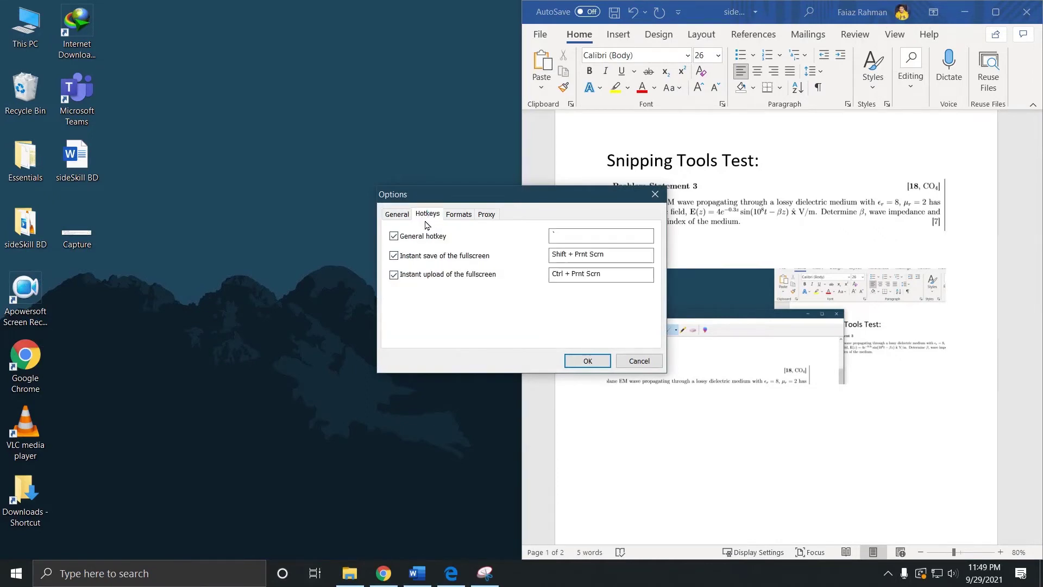
- Set Lightshot's general hotkey to the backtick (`) and save the options
click(550, 238)
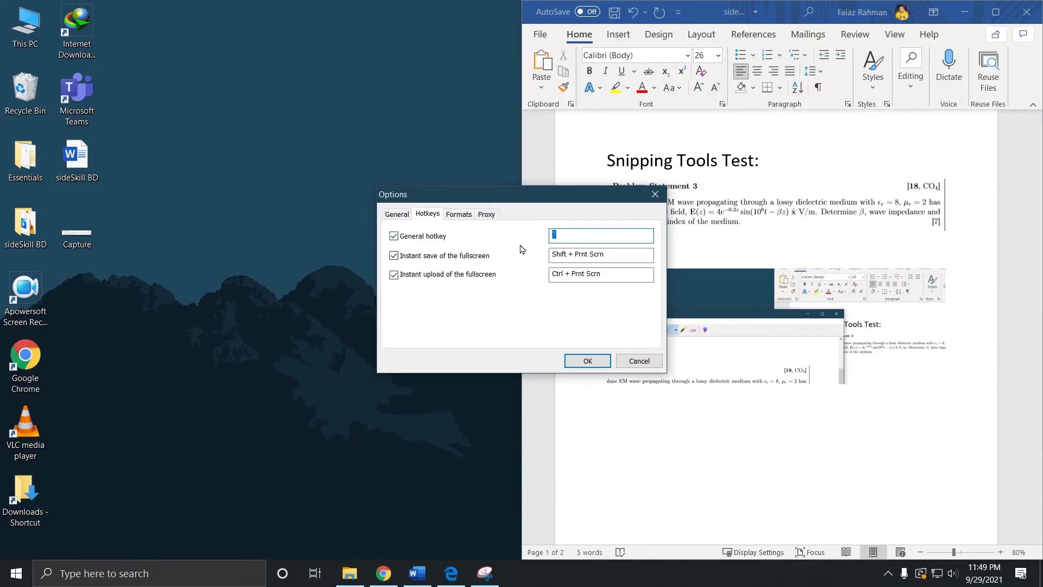
drag(608, 255, 575, 256)
click(556, 239)
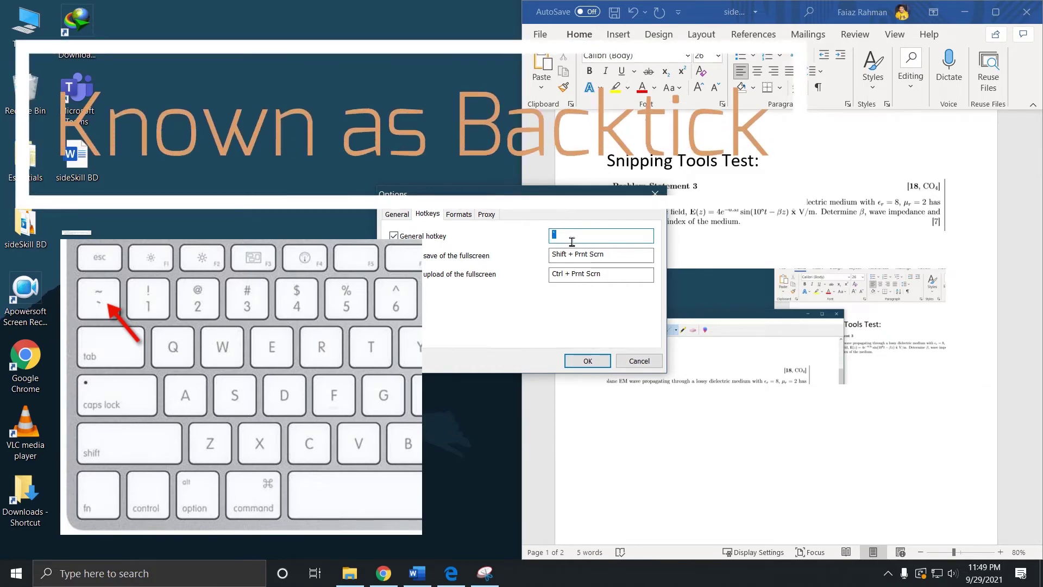
text(`)
double_click(554, 236)
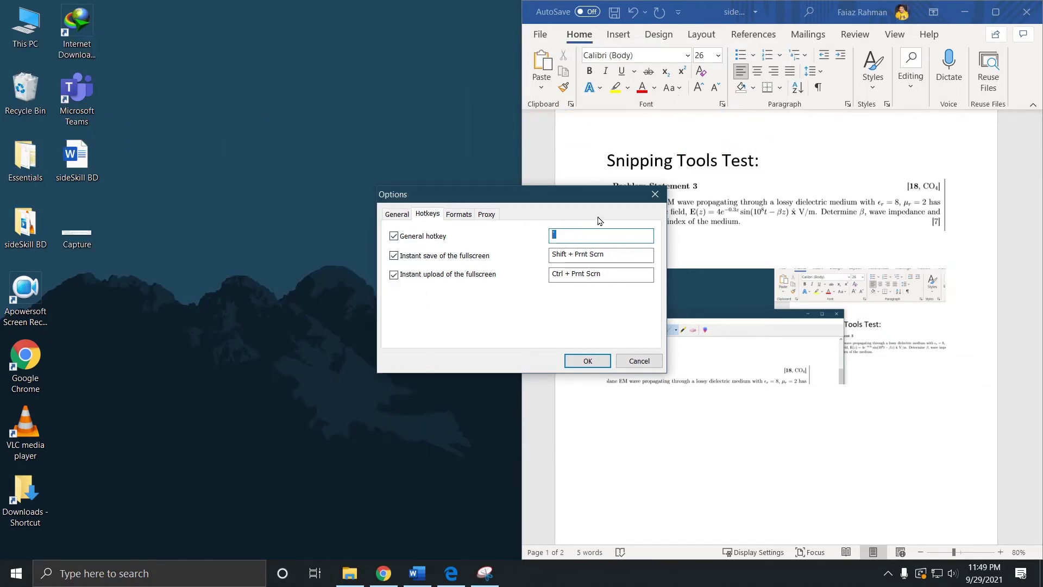
click(569, 242)
click(592, 361)
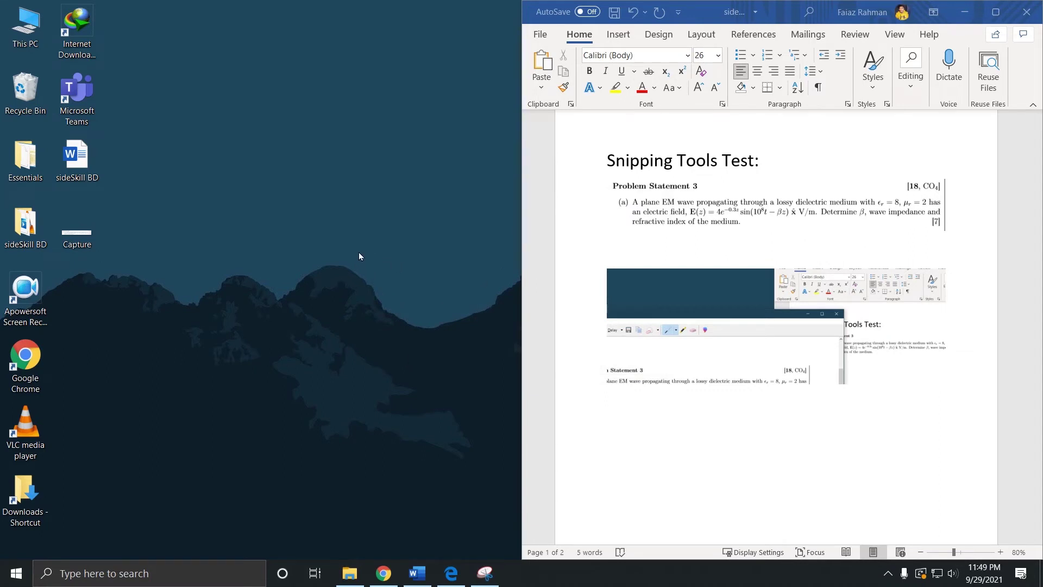
- Capture a region of about 683x433 pixels over the desktop wallpaper with Lightshot and copy it
key(grave)
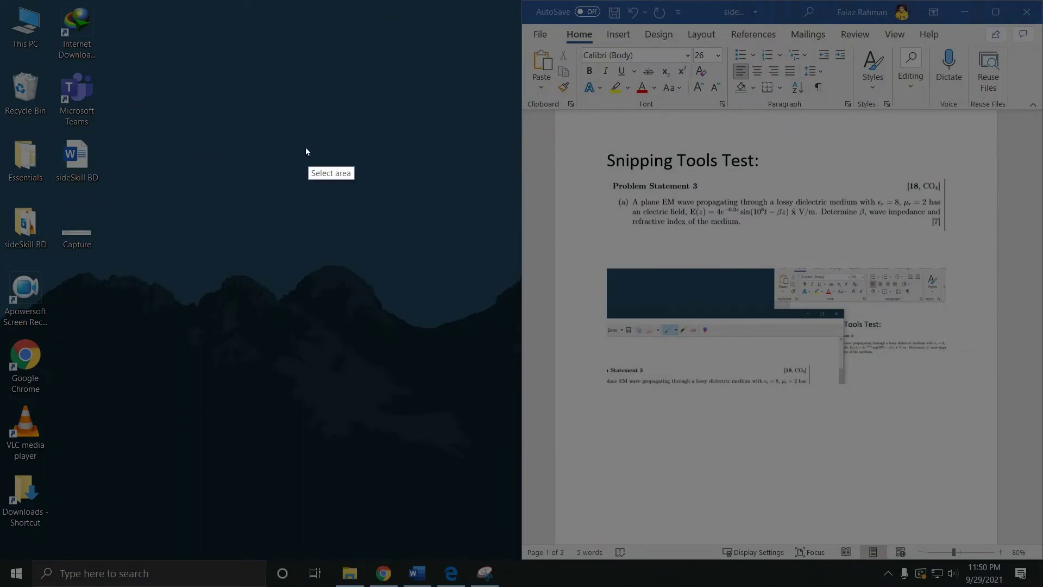
mouse_move(161, 47)
mouse_down()
mouse_move(443, 246)
mouse_move(528, 286)
mouse_up()
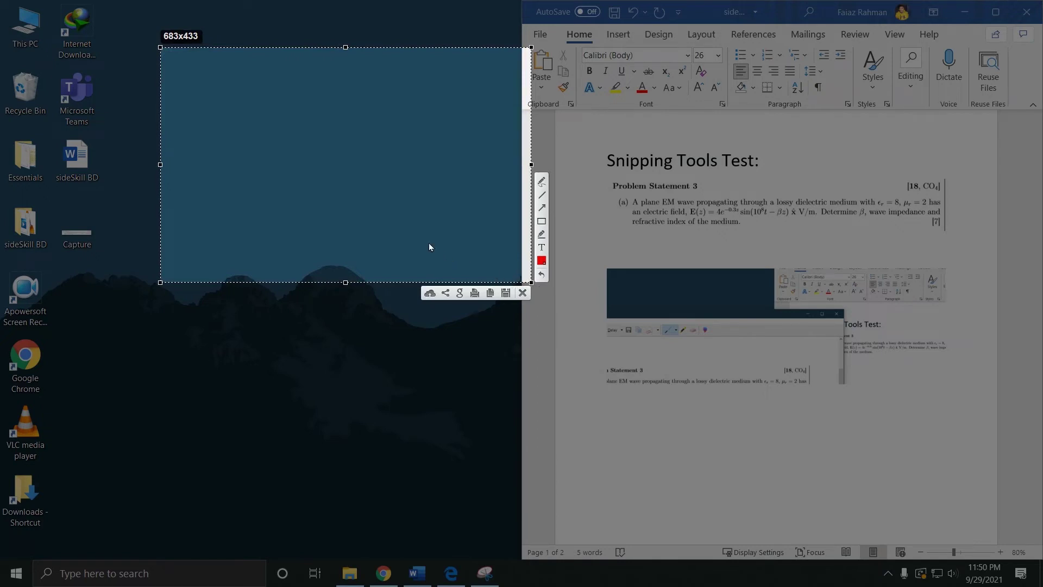
key(ctrl+c)
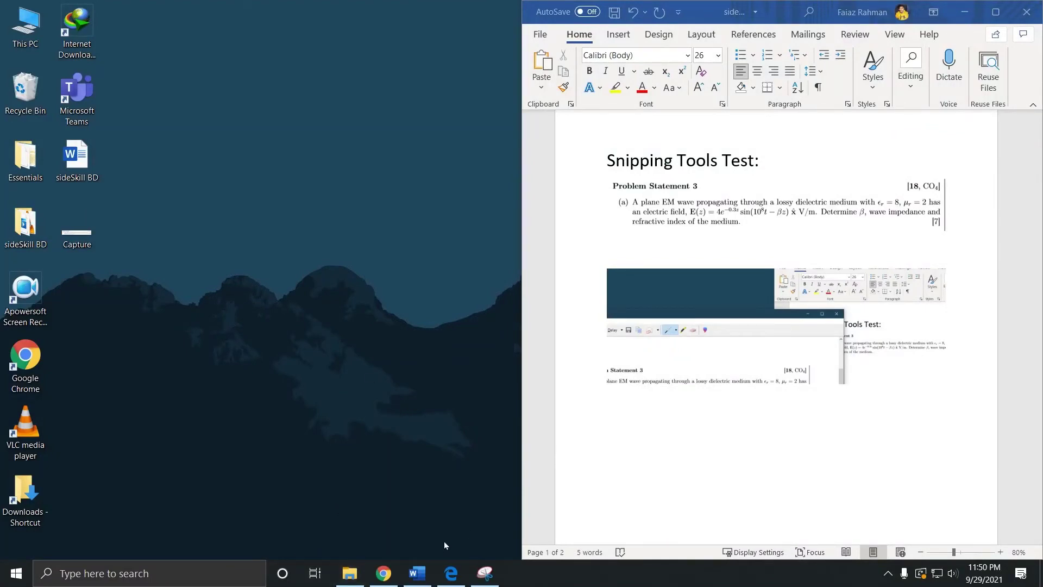
- Switch to the exam PDF in Edge, capture part (a) of Problem Statement 3 with Lightshot at about 904x99 pixels, and copy it
click(451, 574)
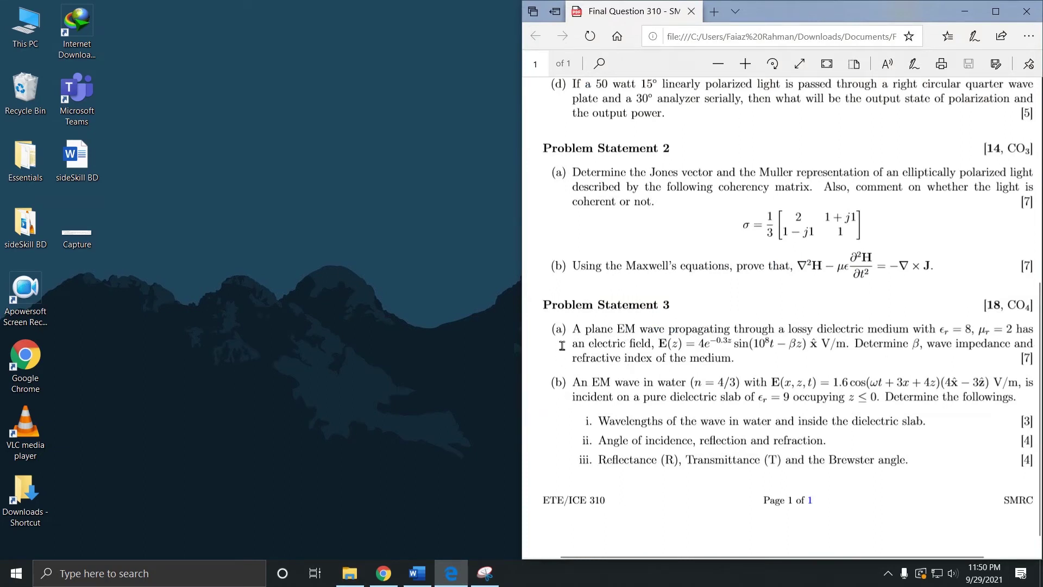
key(Print)
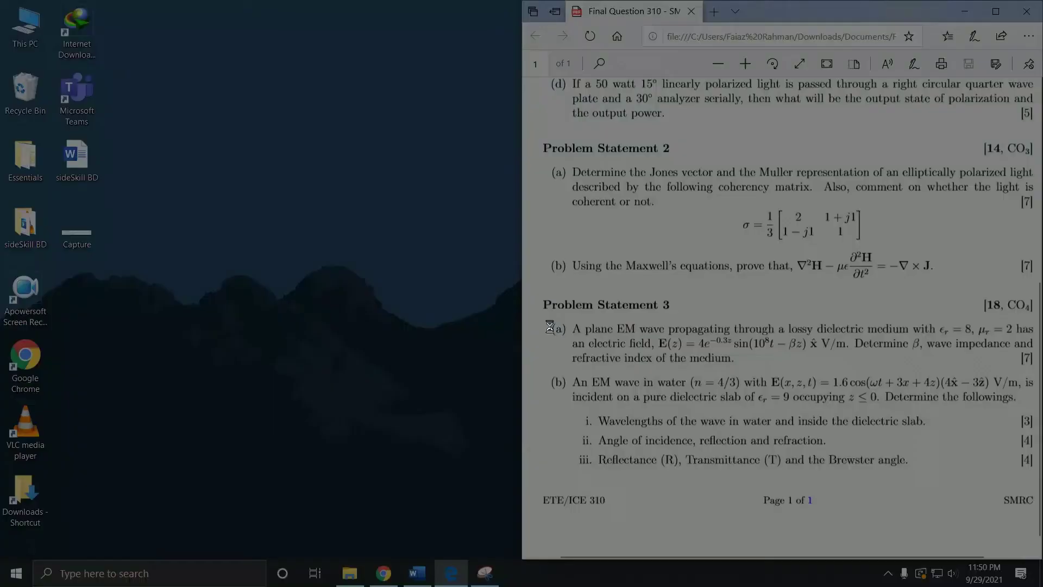
drag(548, 315, 1039, 368)
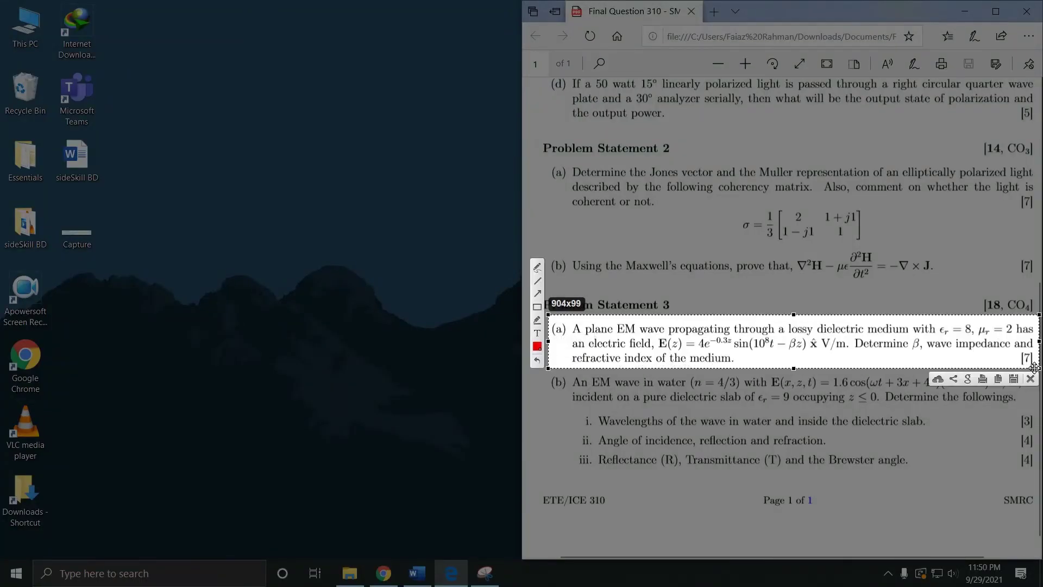
key(ctrl+c)
- Switch to the Messenger chat in Chrome, then paste and send the copied Lightshot capture
click(383, 573)
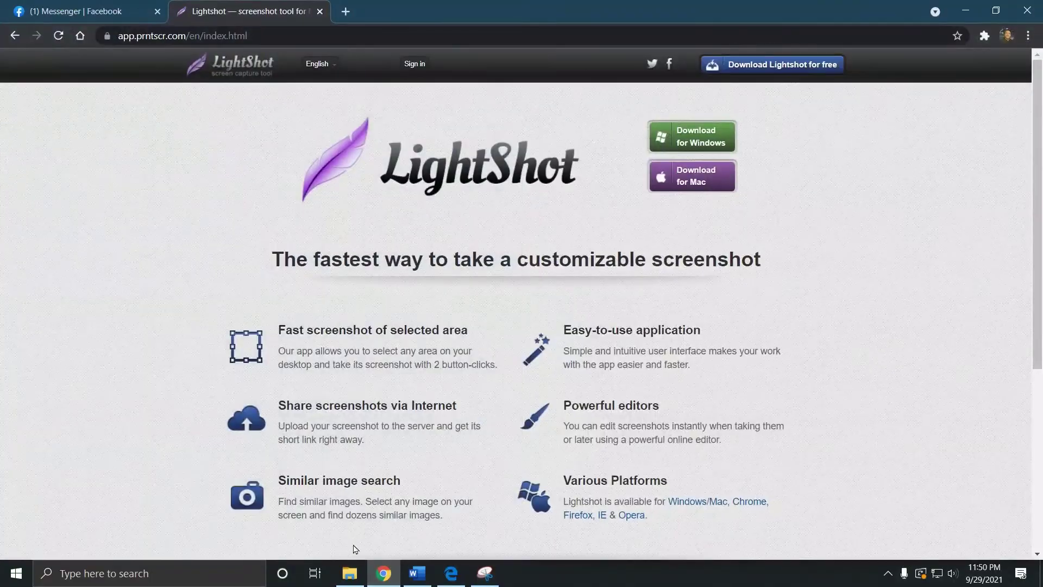
key(ctrl+1)
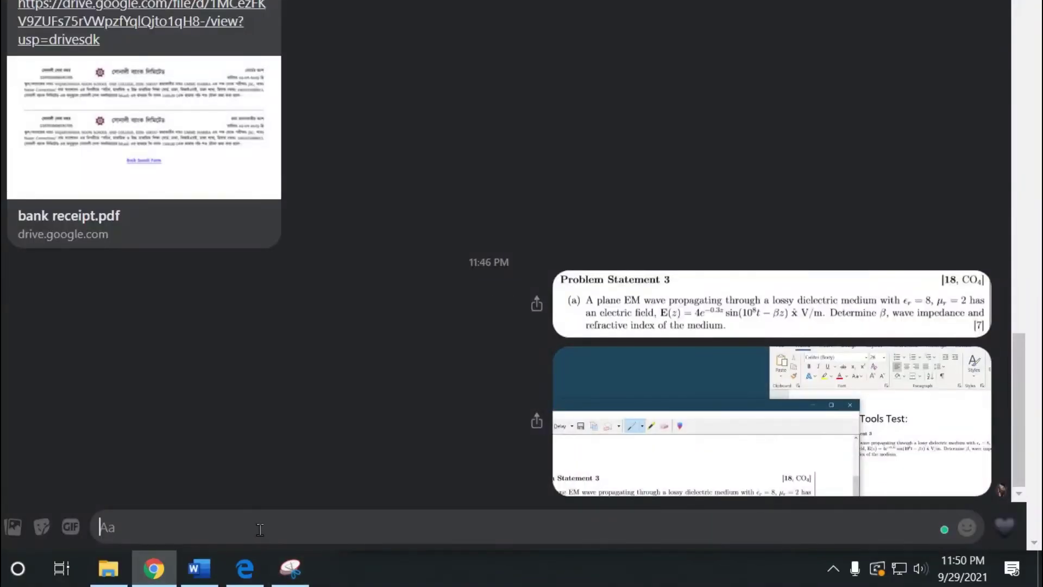
key(ctrl+v)
key(Return)
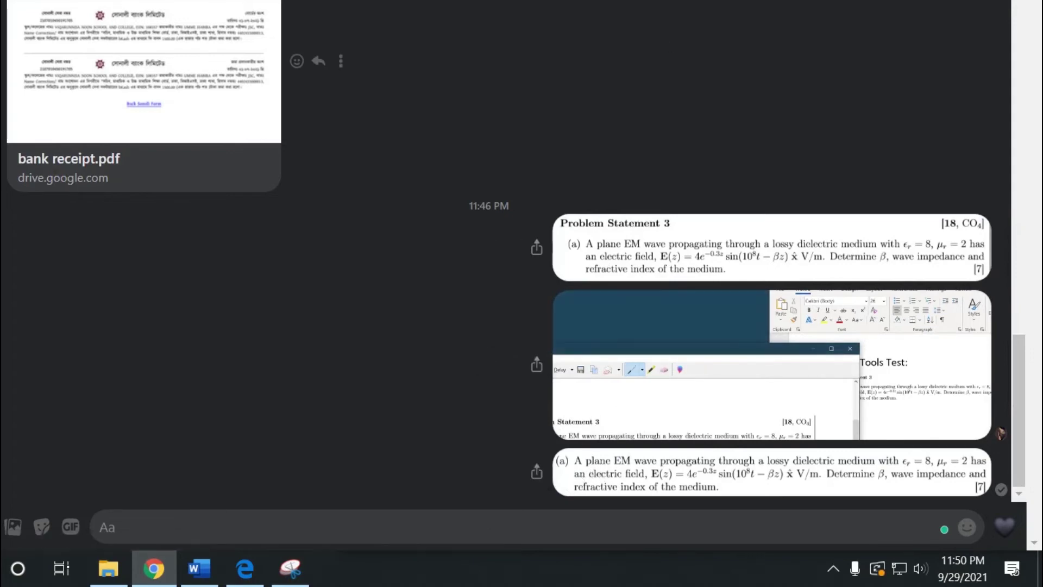
- Switch to the Word document and paste the copied Lightshot capture on a new line below the "LightShot Test:" heading
key(alt+Tab)
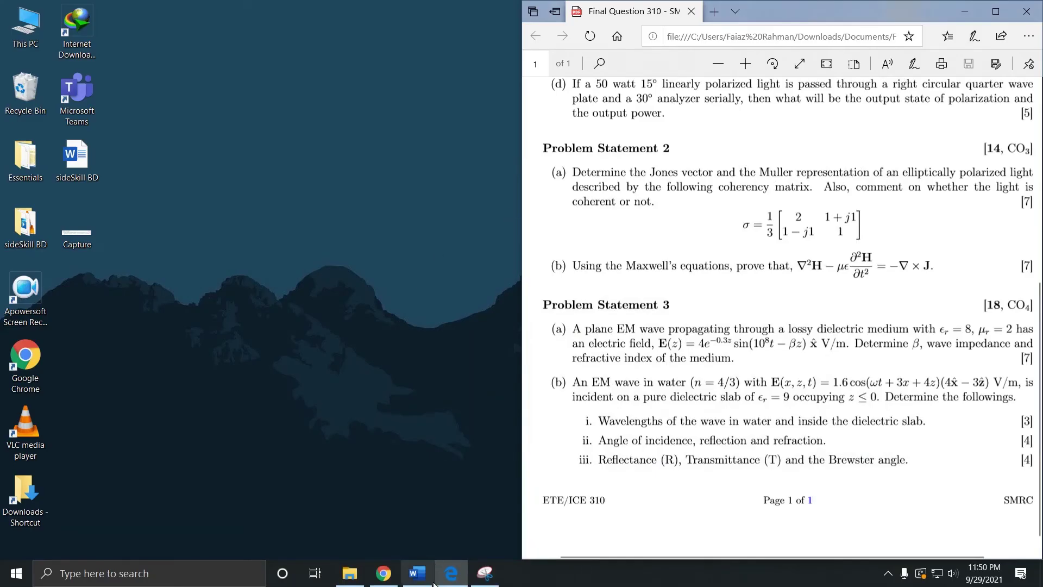
click(417, 573)
scroll(722, 252, down, 10)
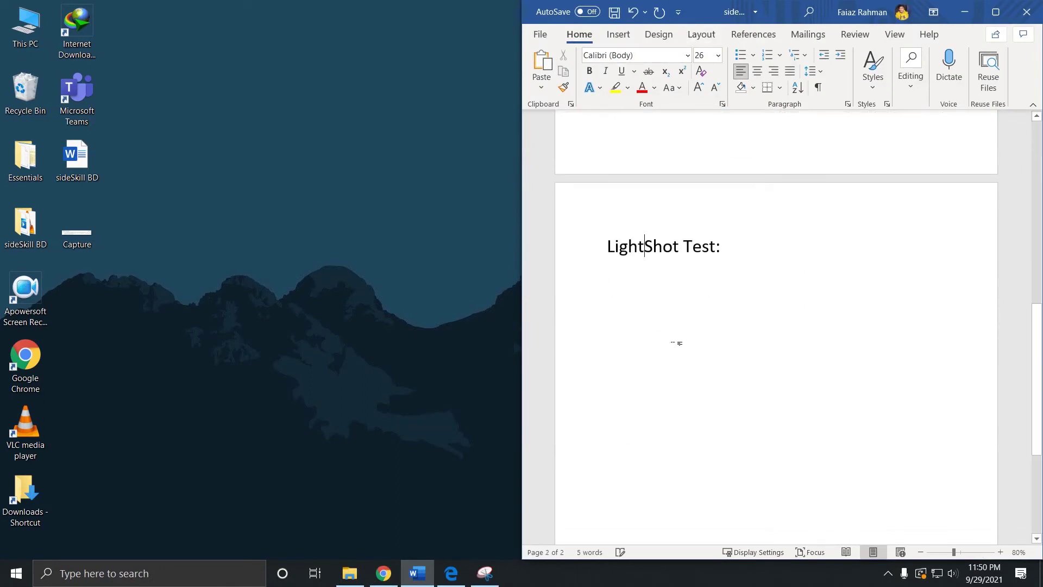
click(783, 270)
key(Return)
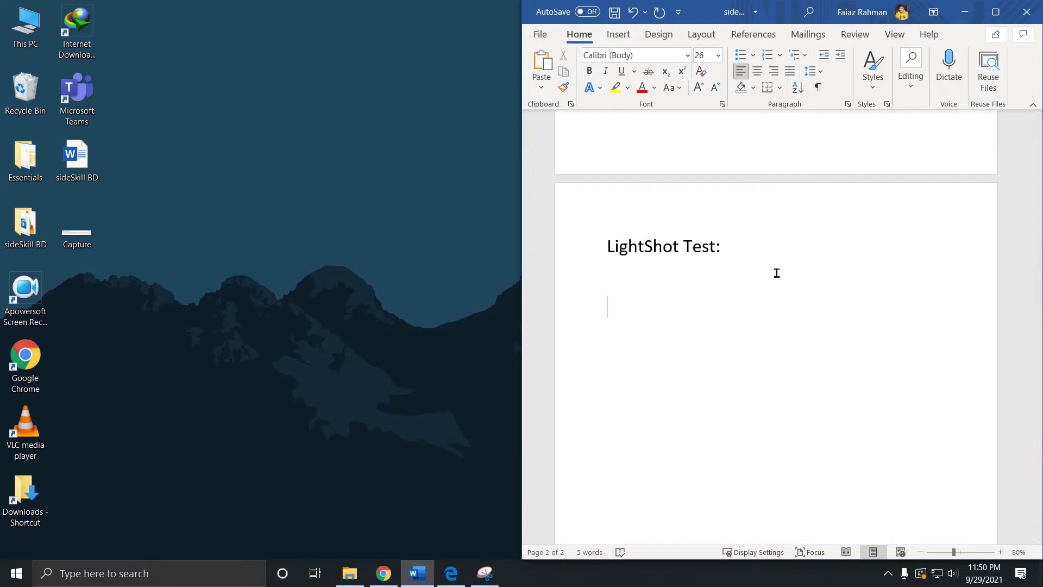
key(ctrl+v)
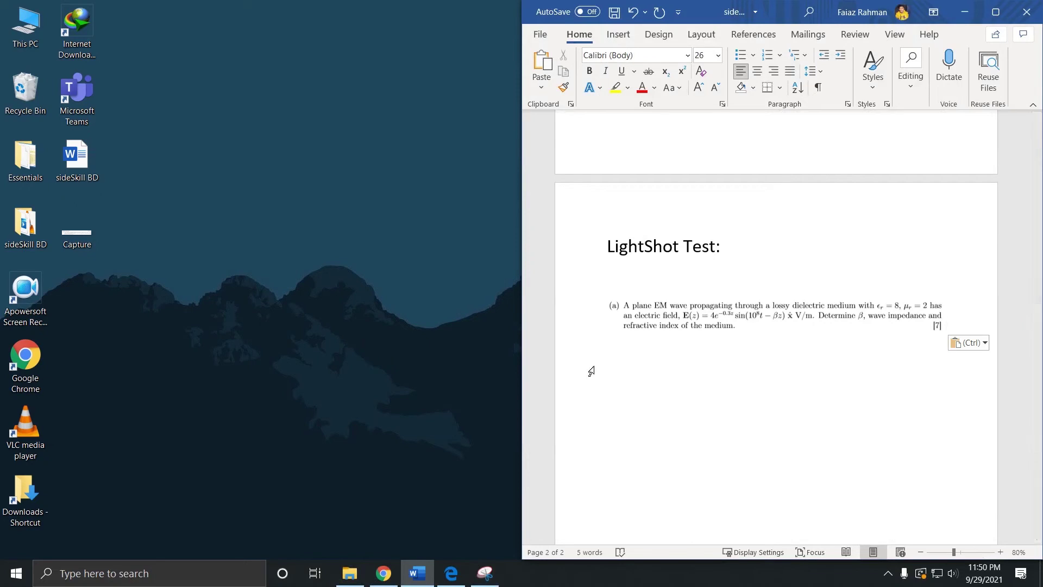
- Switch to the exam PDF in Edge and select all of part (b) of Problem Statement 3 with Lightshot, about 908x209 pixels
click(451, 573)
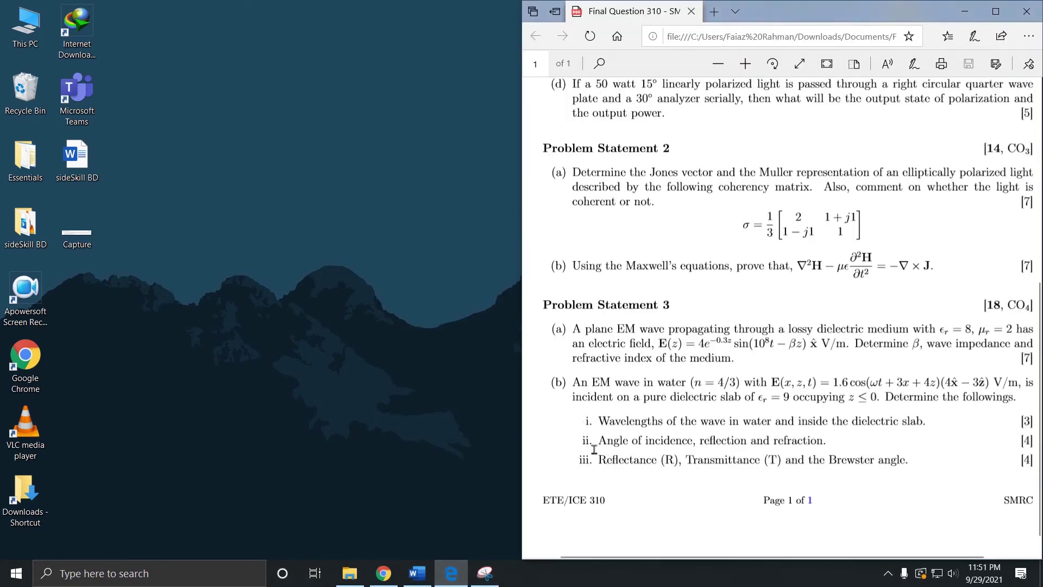
drag(584, 444, 835, 445)
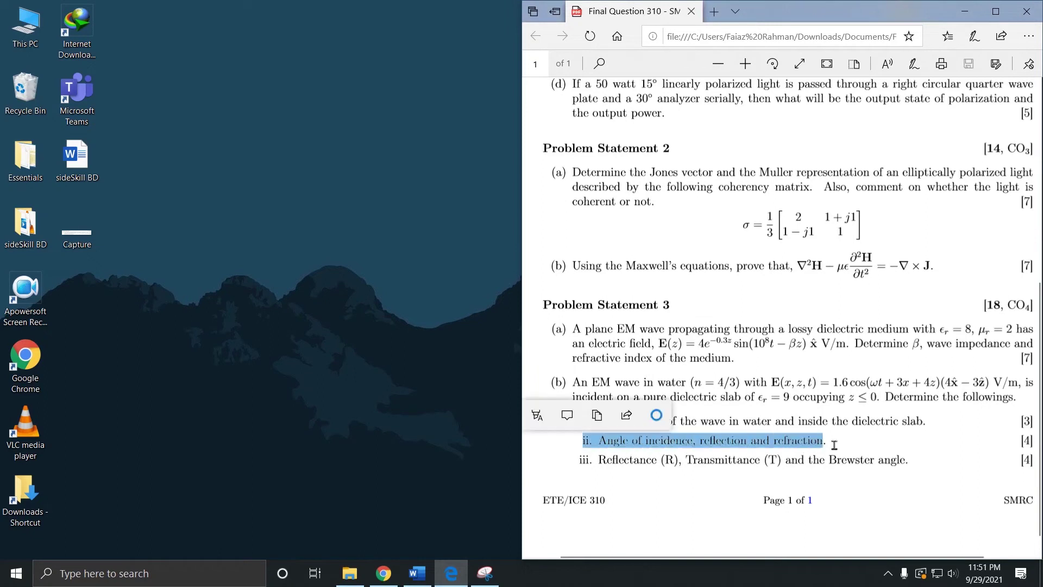
click(879, 485)
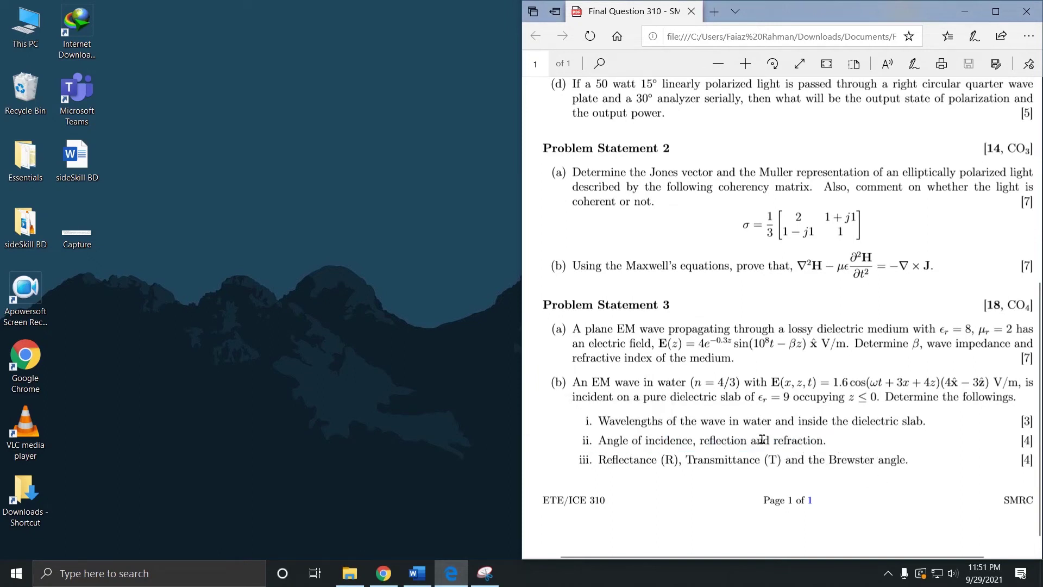
key(Print)
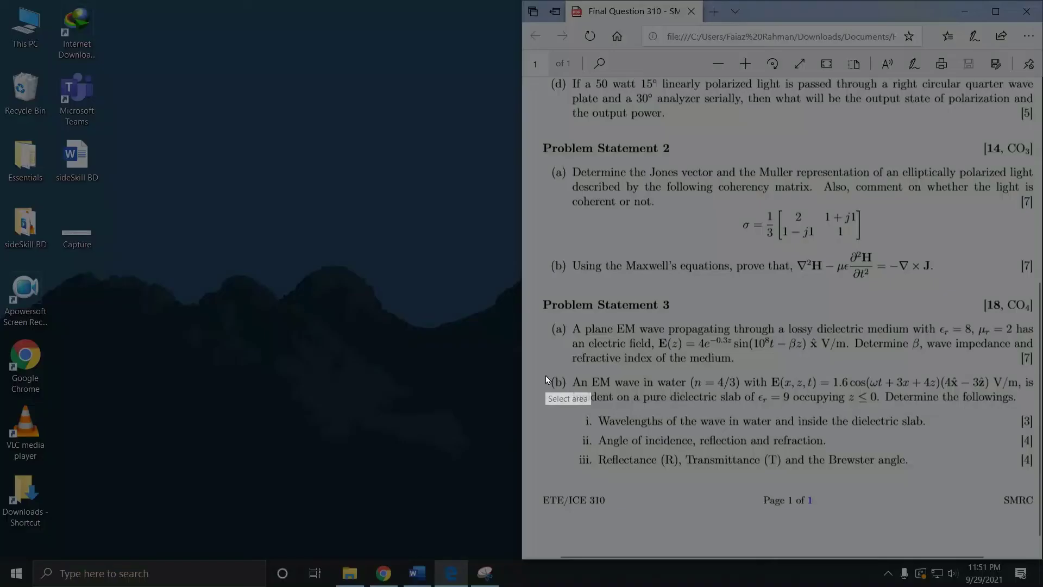
drag(544, 368, 1037, 481)
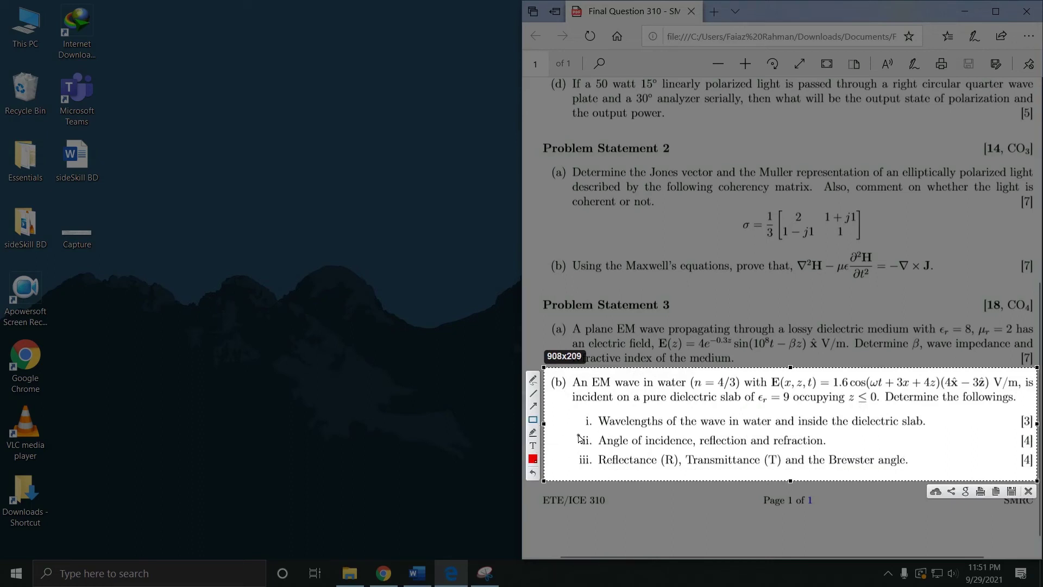
- Annotate the capture with a red rectangle around item ii, a pen check mark at item iii and the text "Help me", and copy it
mouse_move(578, 434)
mouse_down()
mouse_move(696, 454)
mouse_move(835, 454)
mouse_up()
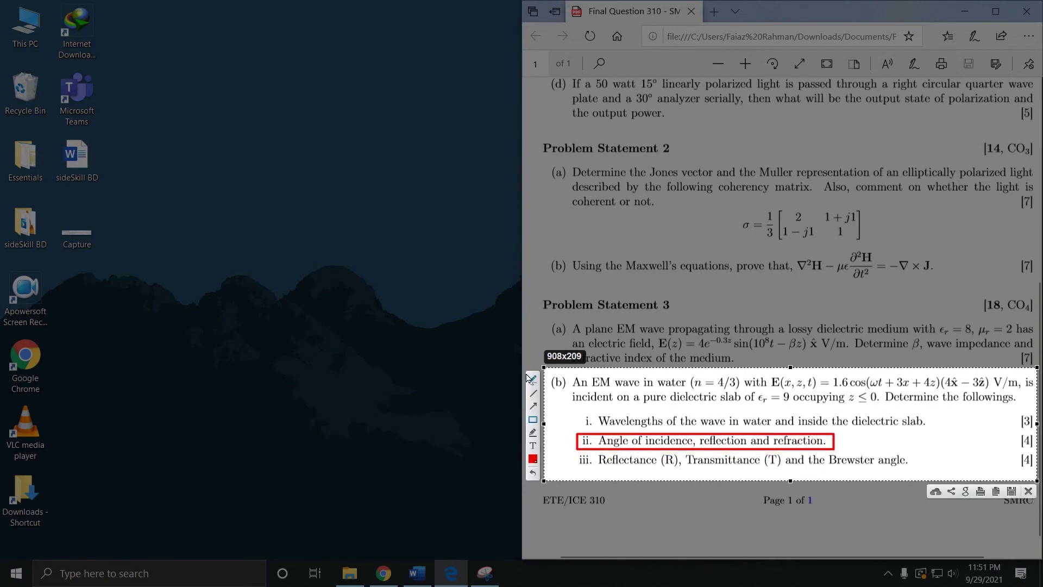
mouse_move(571, 459)
mouse_down()
mouse_move(581, 468)
mouse_move(618, 447)
mouse_up()
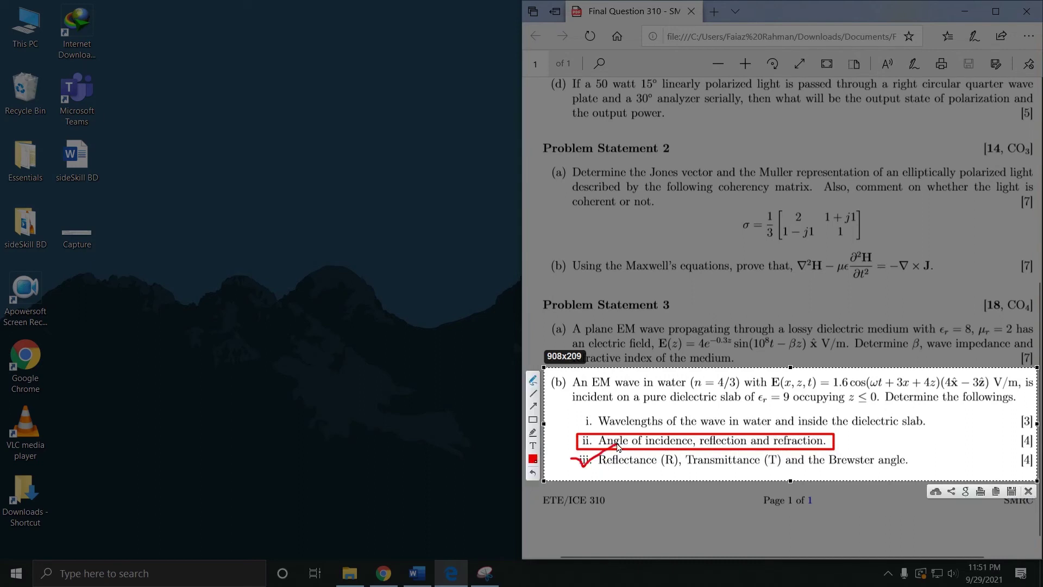
click(533, 446)
click(849, 447)
text(Help me)
key(Escape)
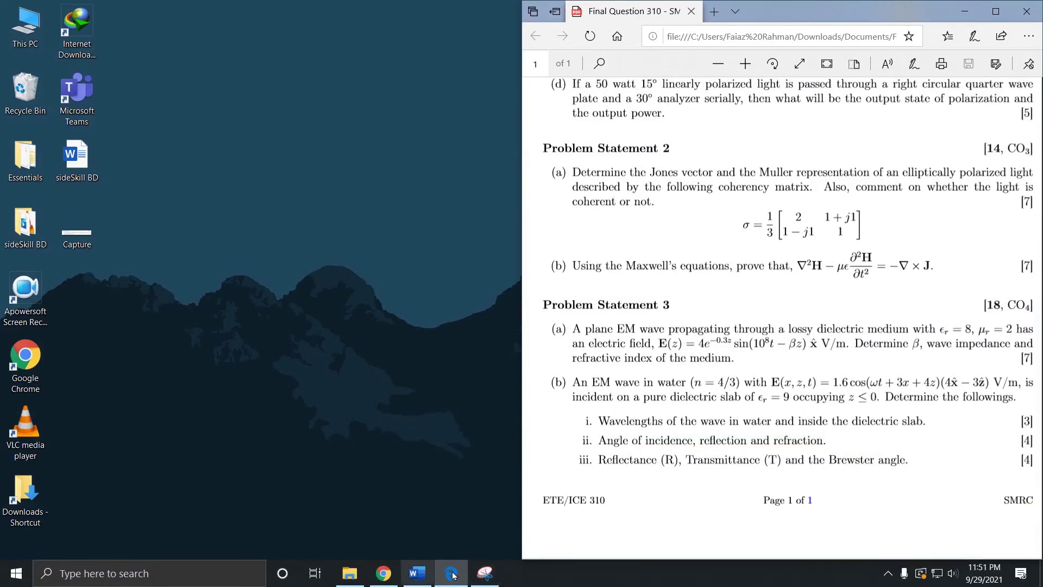
- Switch to the Messenger chat in Chrome and send the annotated capture followed by the message "Help me"
click(383, 573)
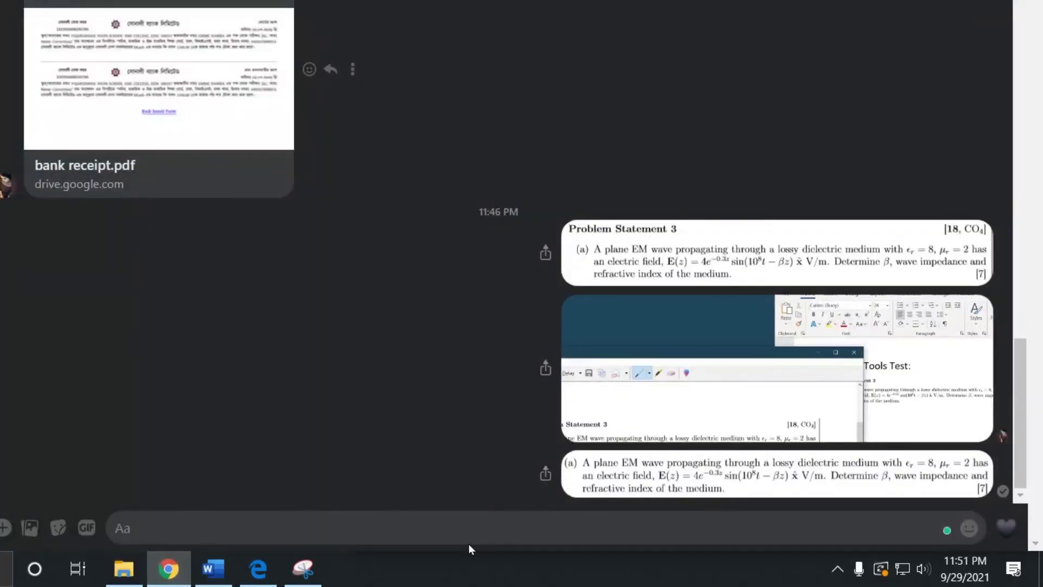
key(ctrl+v)
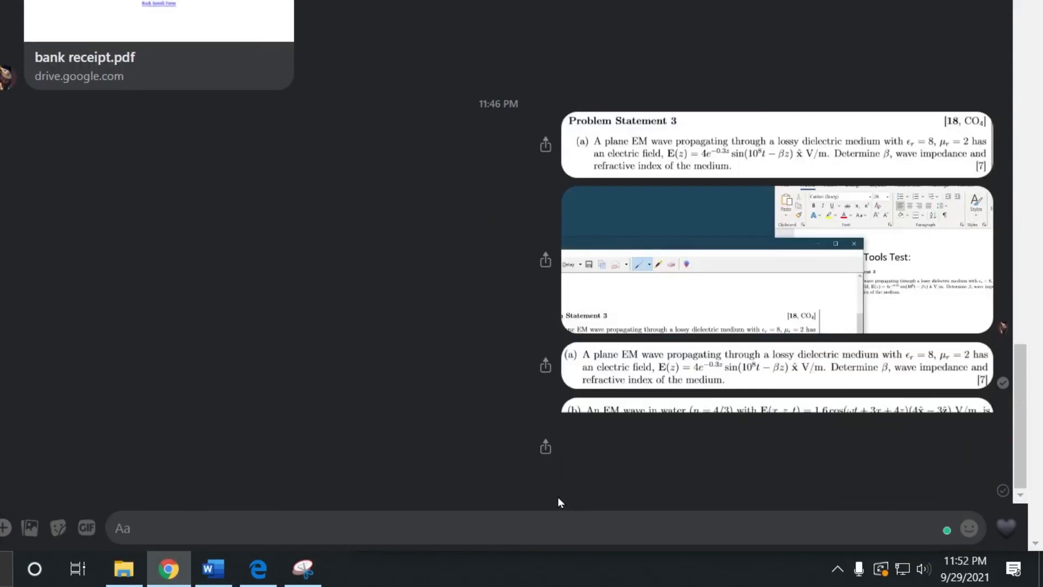
text(Help me)
key(Return)
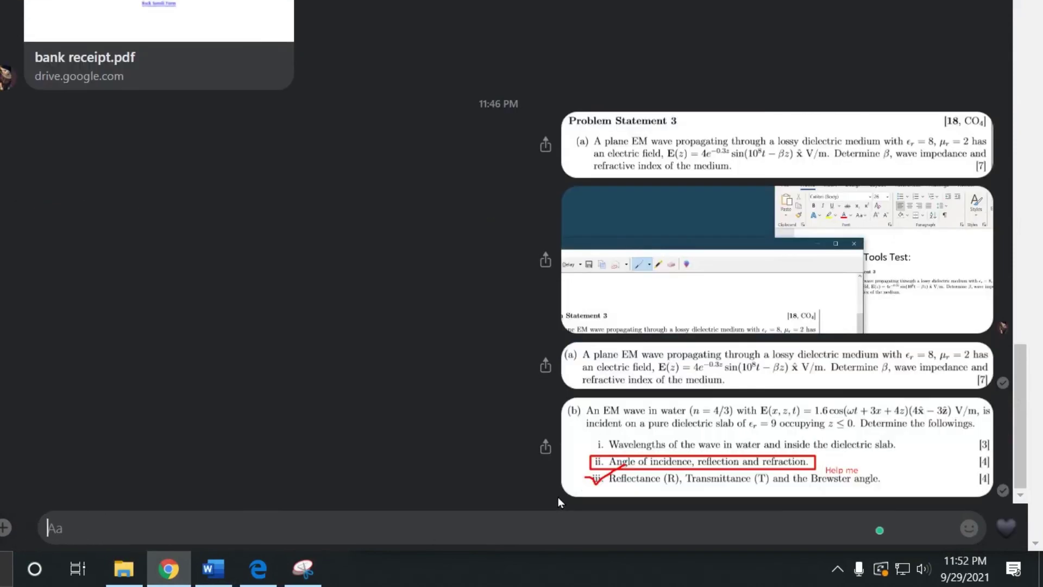
scroll(523, 413, up, 3)
scroll(523, 413, down, 3)
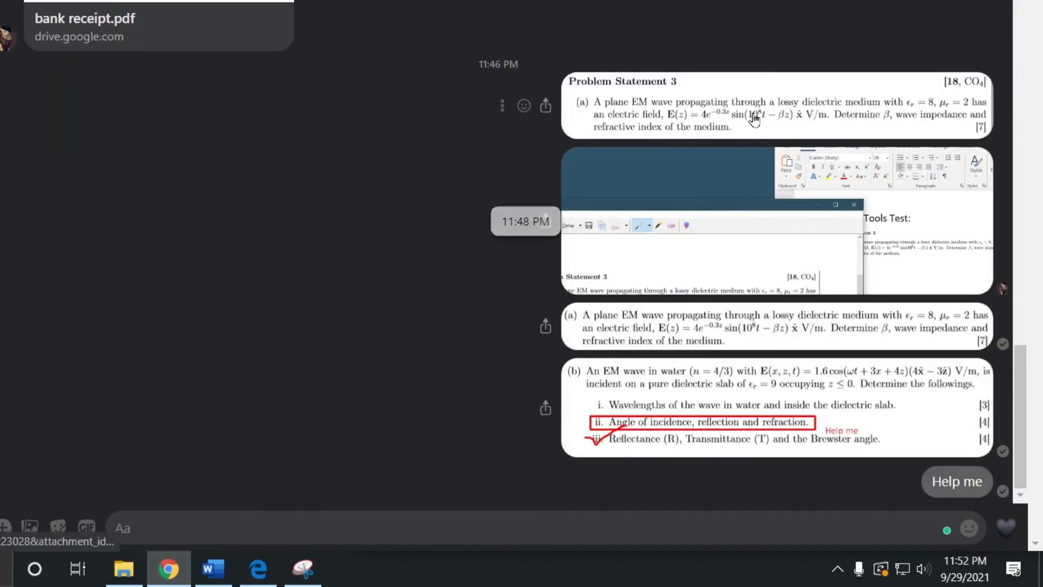
- Switch back to the Word document, capture a region spanning the desktop wallpaper and part of the document with Lightshot, and copy it
key(alt+Tab)
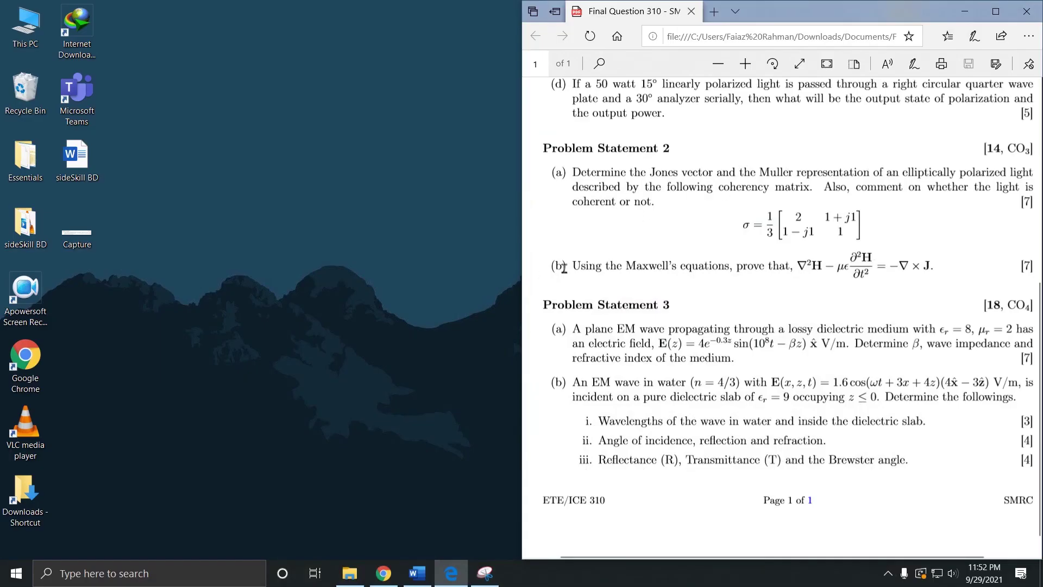
click(417, 573)
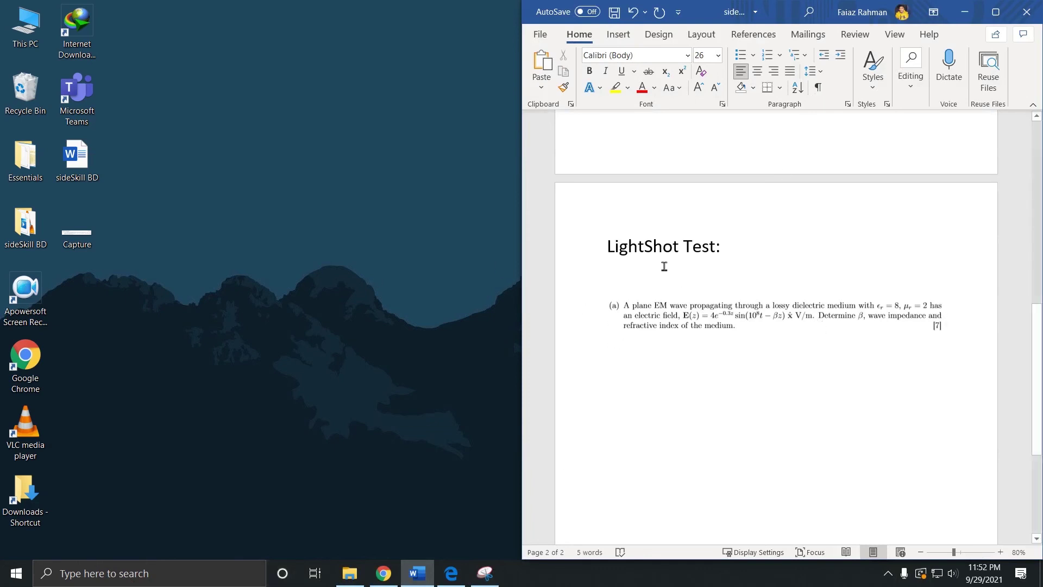
drag(612, 254, 740, 252)
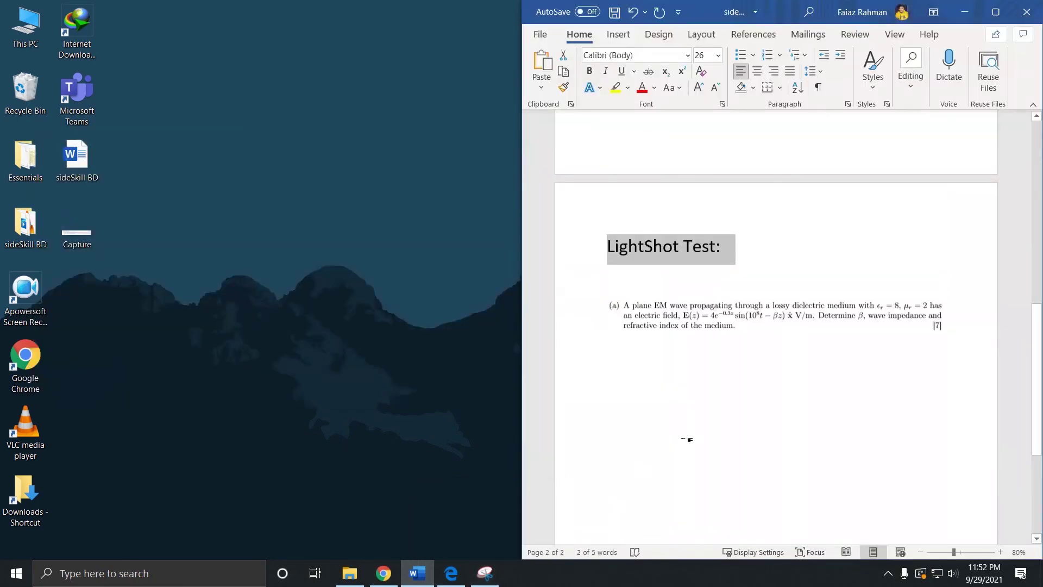
click(731, 304)
click(744, 258)
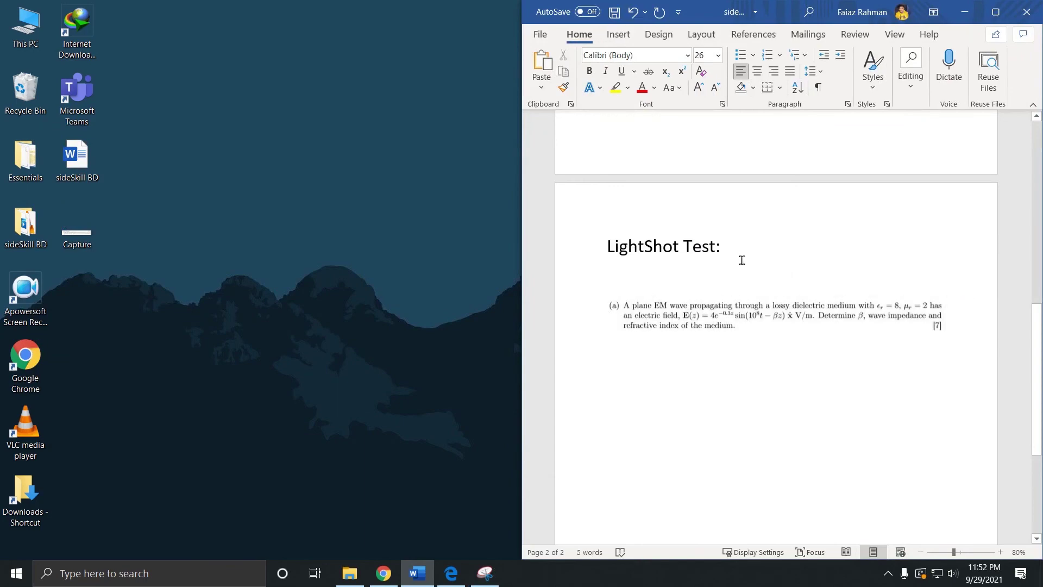
key(Print)
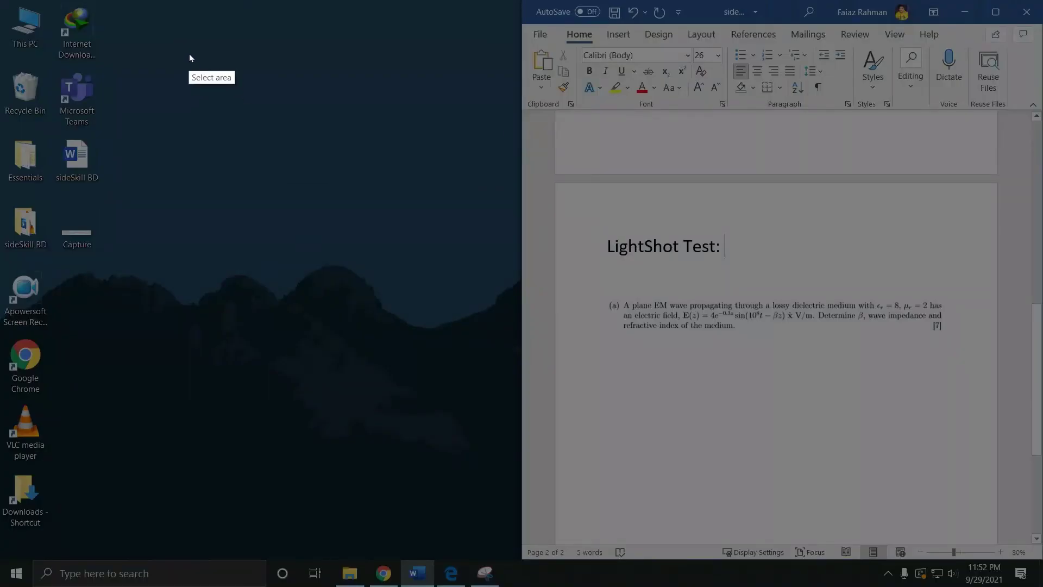
drag(188, 51, 759, 476)
key(ctrl+c)
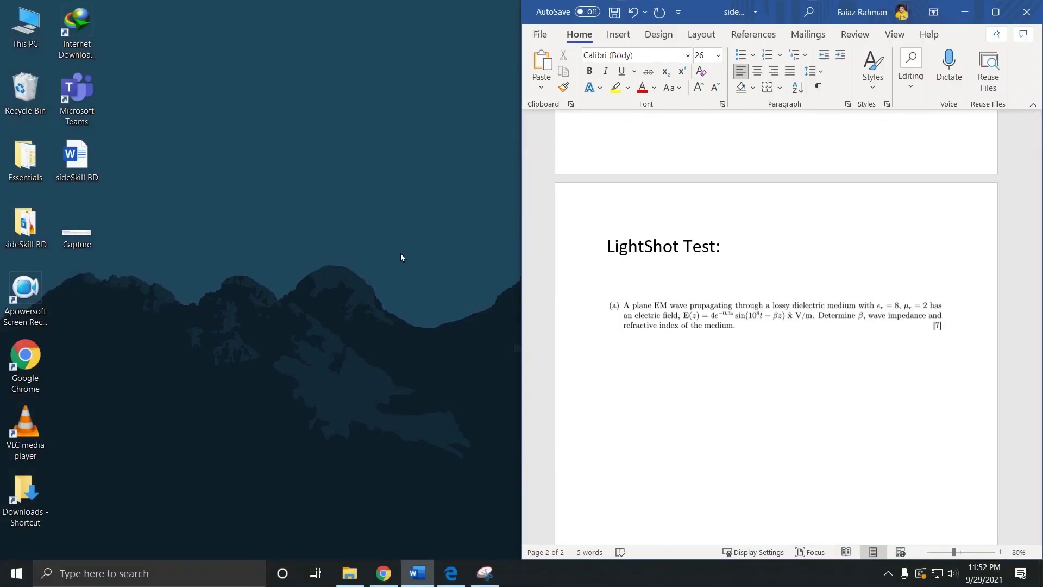
- Paste the copied desktop capture on a new line below the part (a) picture in the Word document
click(963, 333)
key(Return)
key(ctrl+v)
key(Up)
key(Up)
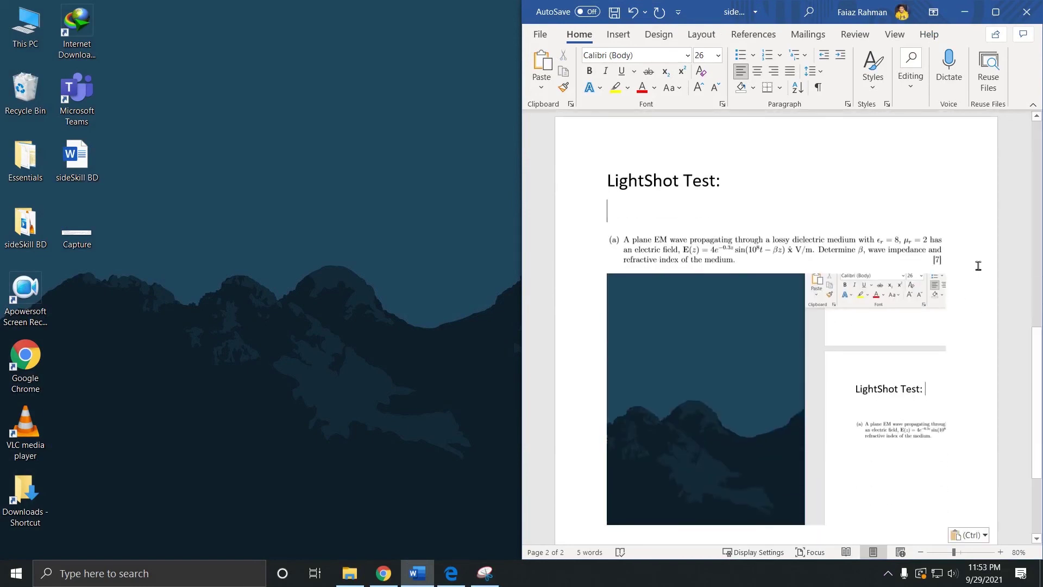